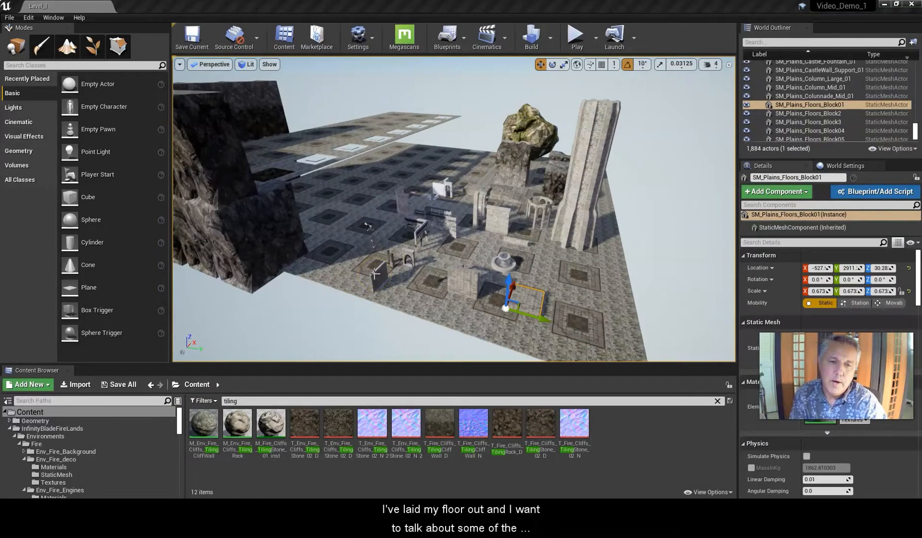
# Select several floor tiles along the near edge of the laid-out floor and examine how they are arranged
pyautogui.click(421, 307)
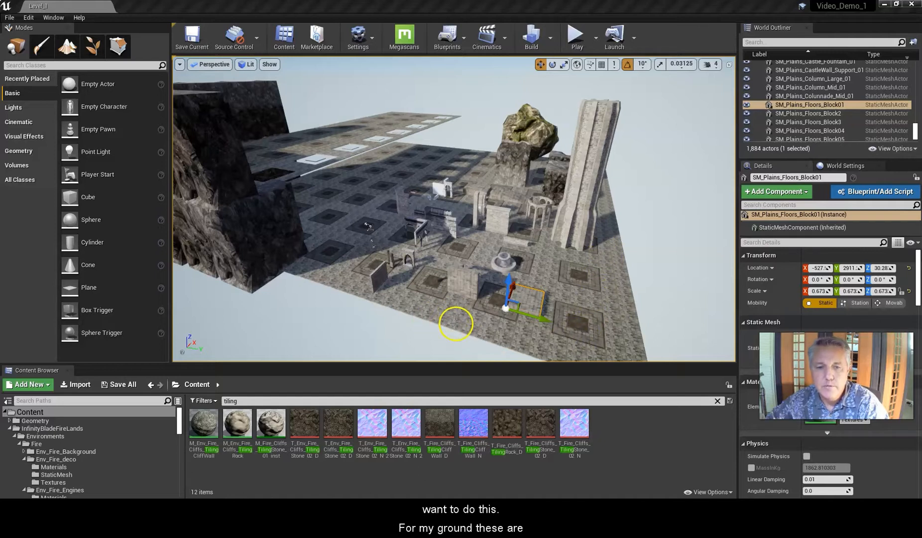
pyautogui.click(455, 321)
pyautogui.click(446, 319)
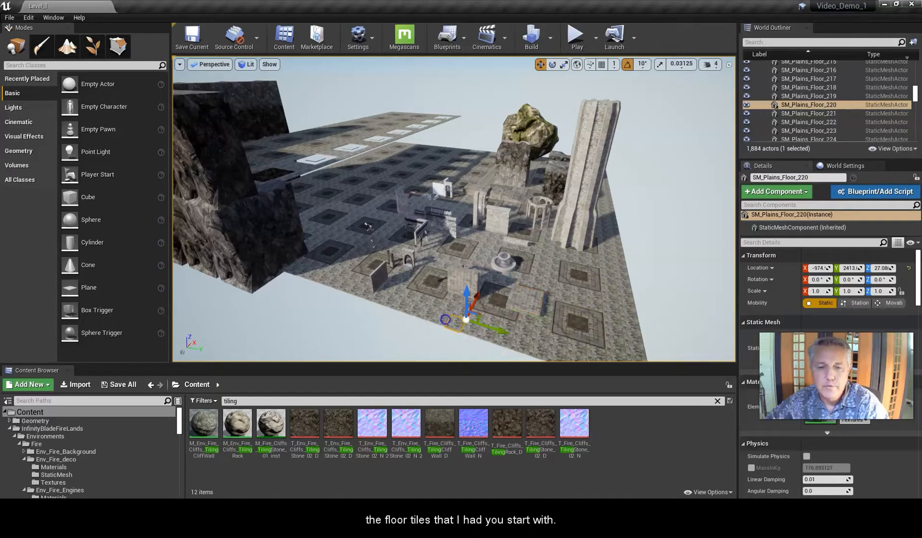
pyautogui.click(446, 319)
pyautogui.click(432, 316)
pyautogui.scroll(5, 440, 318)
pyautogui.scroll(10, 441, 315)
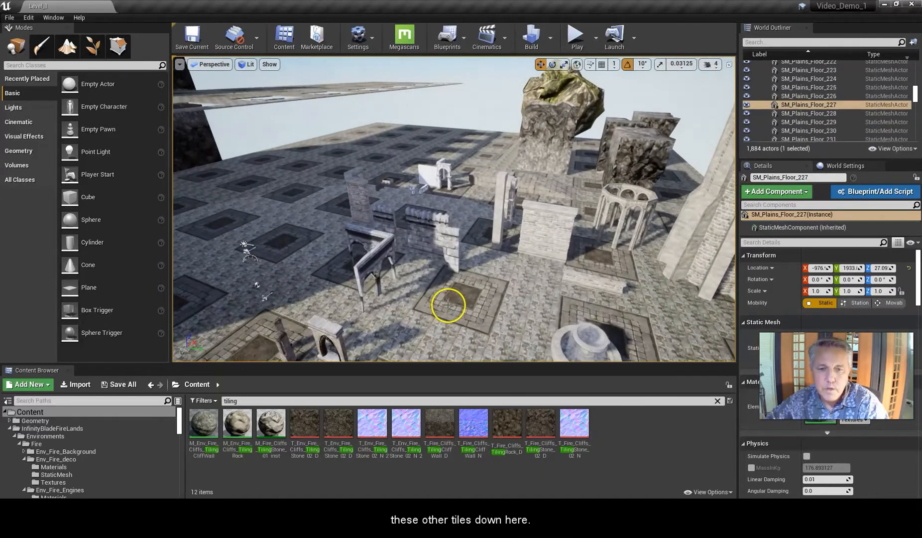
pyautogui.scroll(-10, 447, 304)
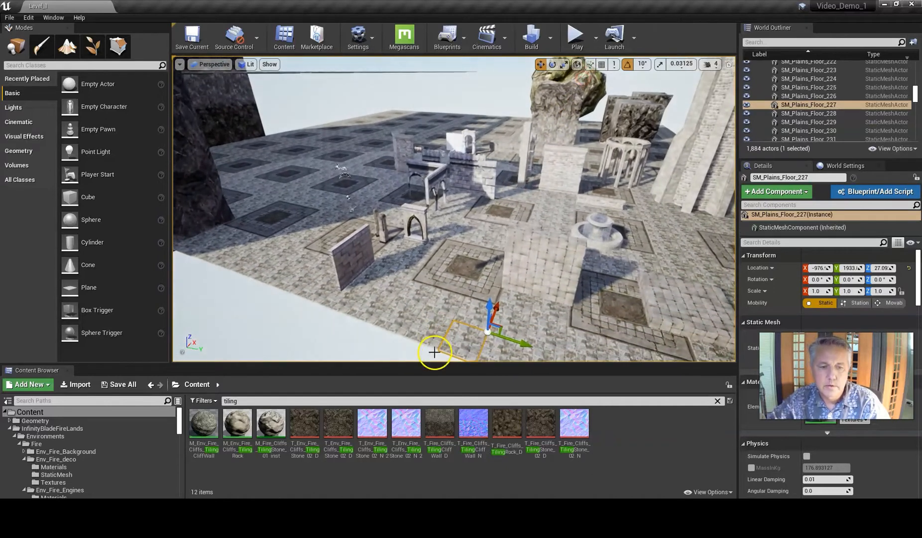
# Inspect the large decorative floor panel near the arch, selecting its outer trim block and its flat centre piece
pyautogui.scroll(10, 449, 306)
pyautogui.rightClick(456, 299)
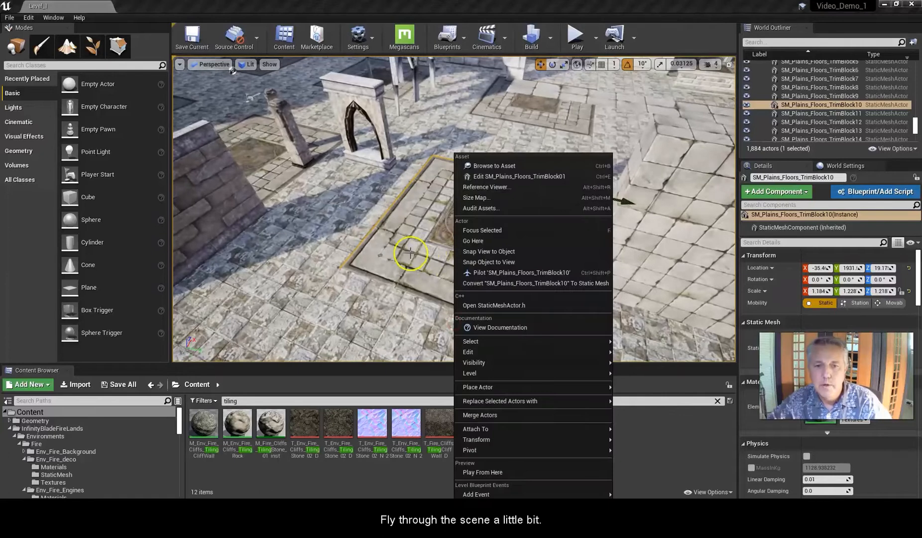
pyautogui.click(424, 244)
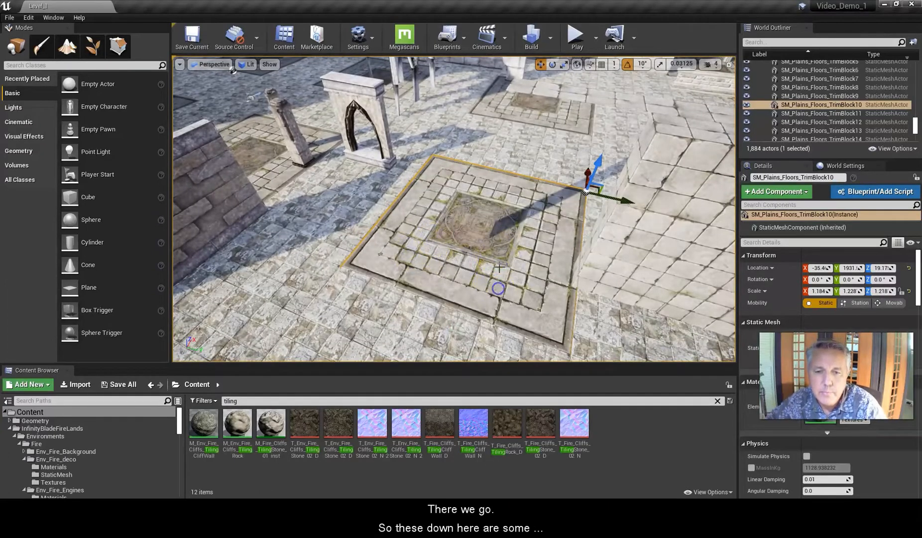
pyautogui.click(487, 242)
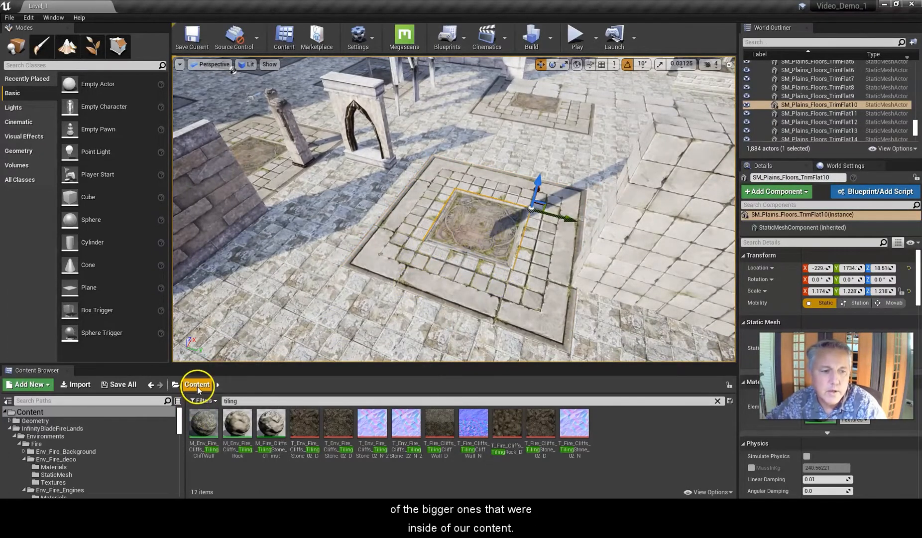
# Clear the asset search and open InfinityBladeGrassLands > Environments > Plains > Env_Plains_Floors > StaticMesh
pyautogui.click(717, 401)
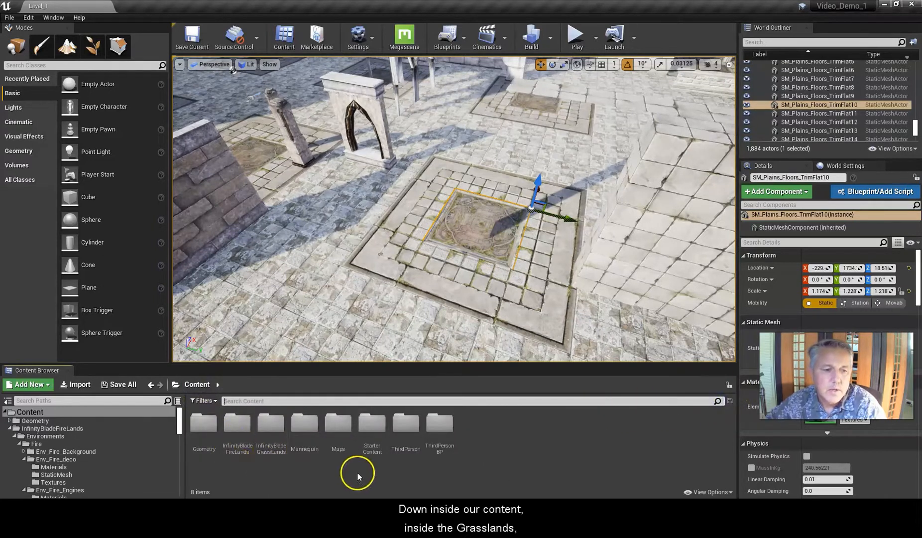
pyautogui.doubleClick(269, 425)
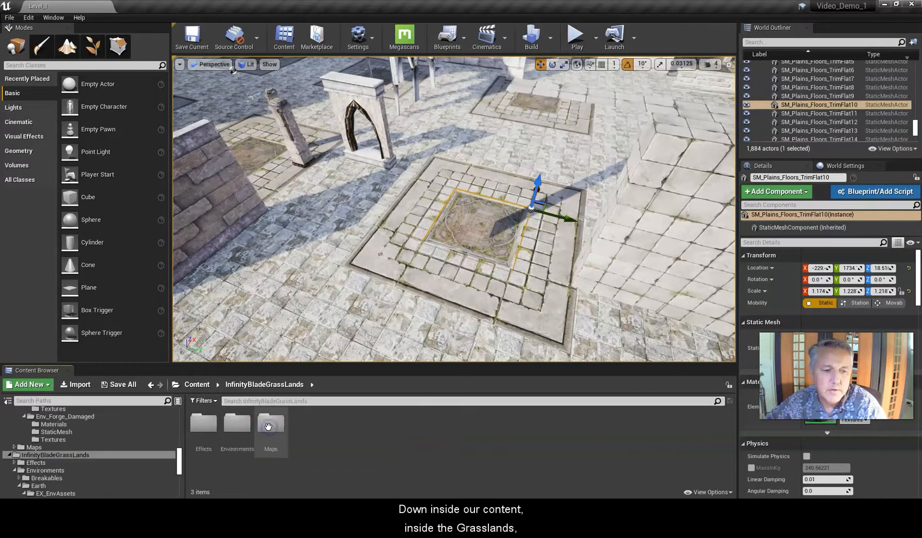
pyautogui.doubleClick(237, 426)
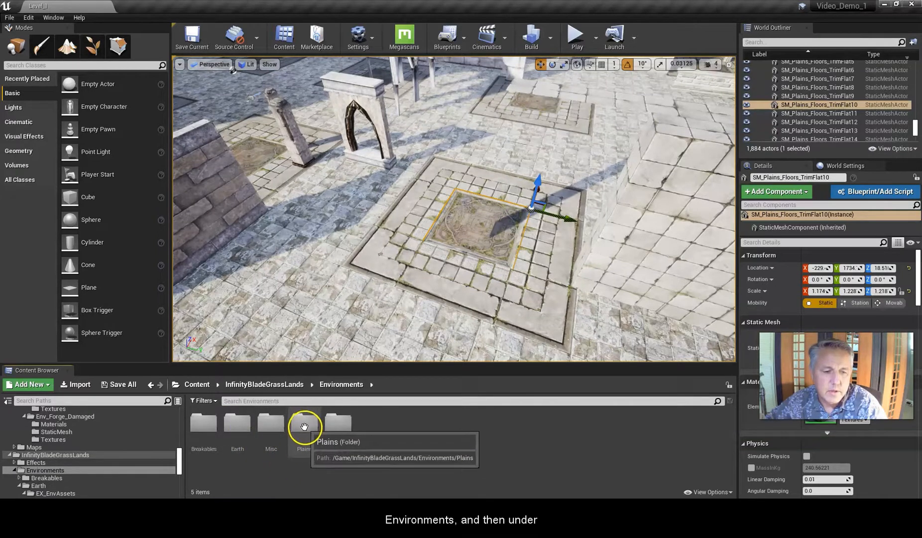
pyautogui.doubleClick(341, 425)
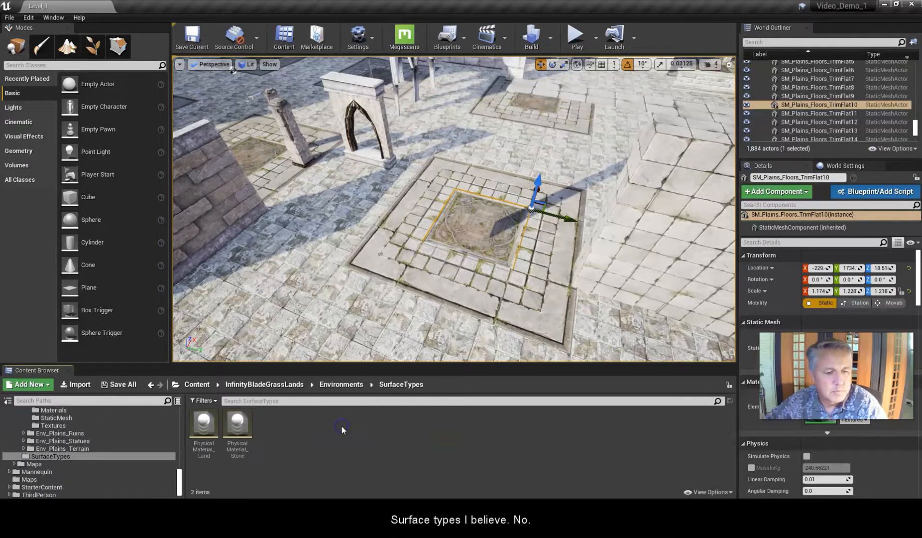
pyautogui.click(342, 385)
pyautogui.doubleClick(304, 425)
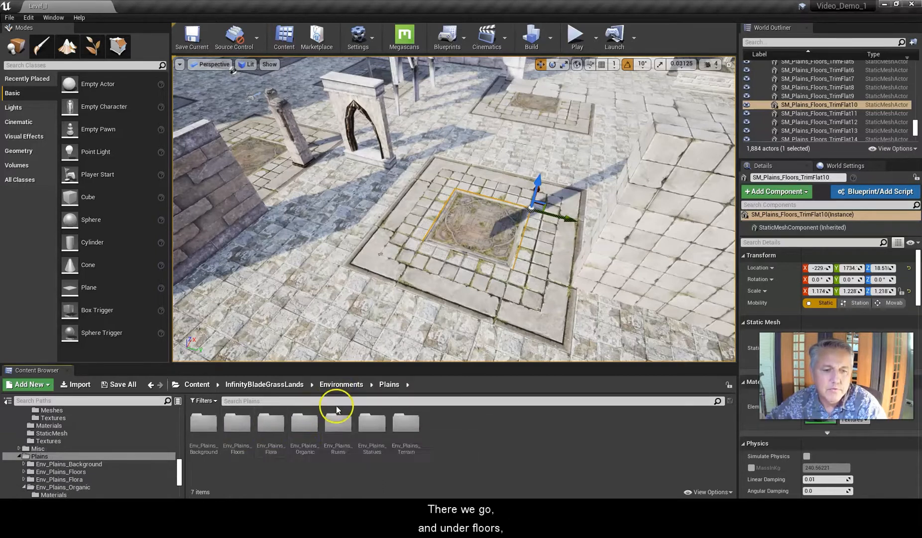
pyautogui.doubleClick(232, 424)
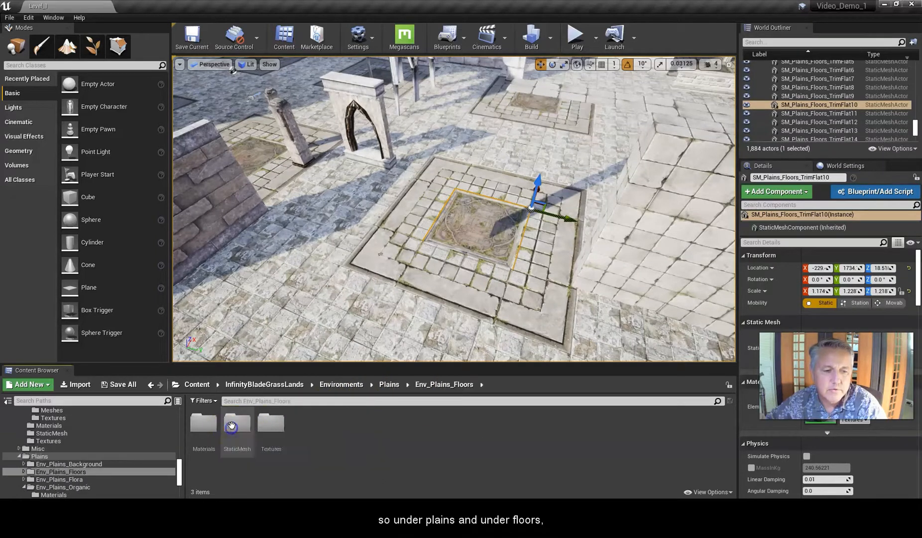
pyautogui.doubleClick(234, 423)
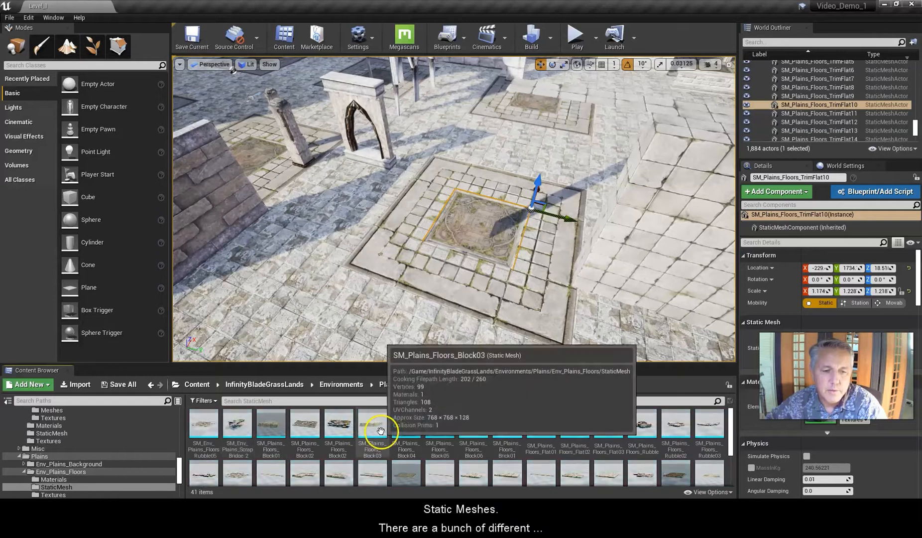
# Look through the floor static meshes in the StaticMesh folder
pyautogui.scroll(-2, 371, 438)
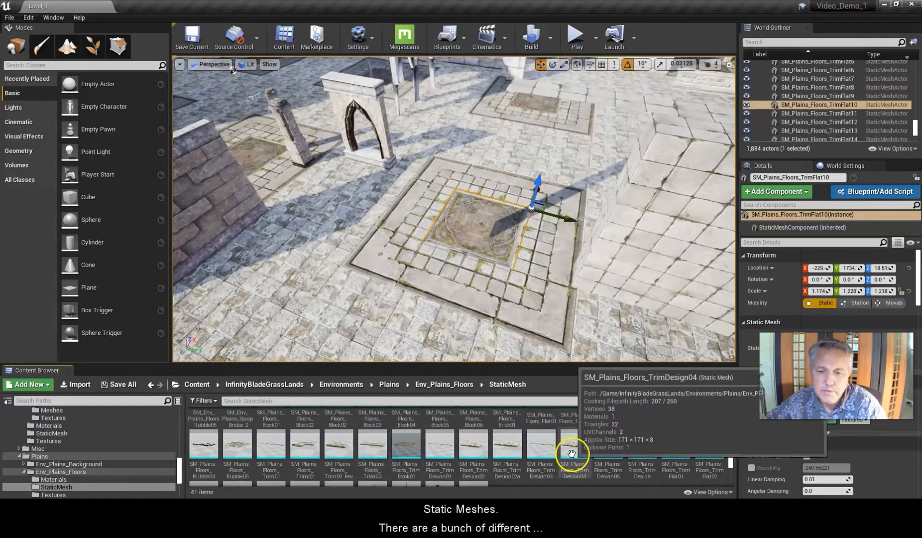
pyautogui.scroll(-2, 636, 454)
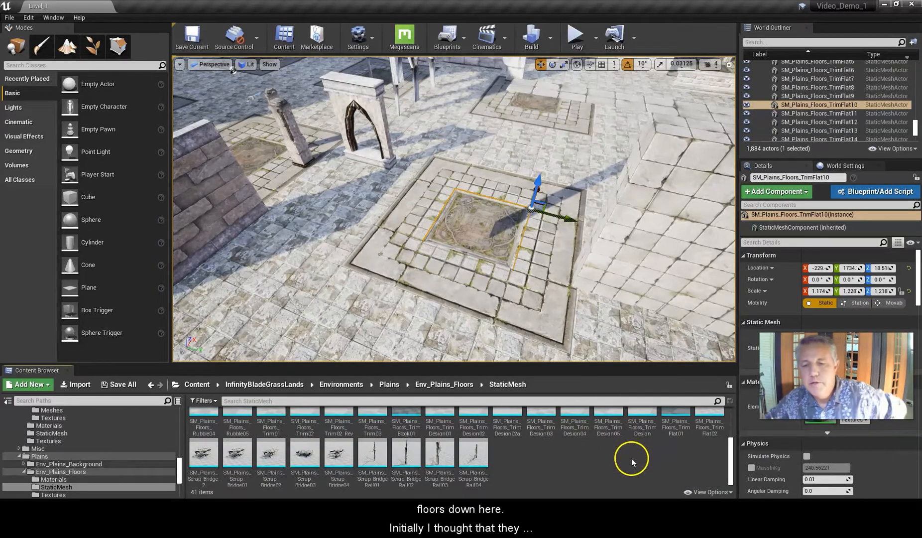
pyautogui.scroll(2, 626, 457)
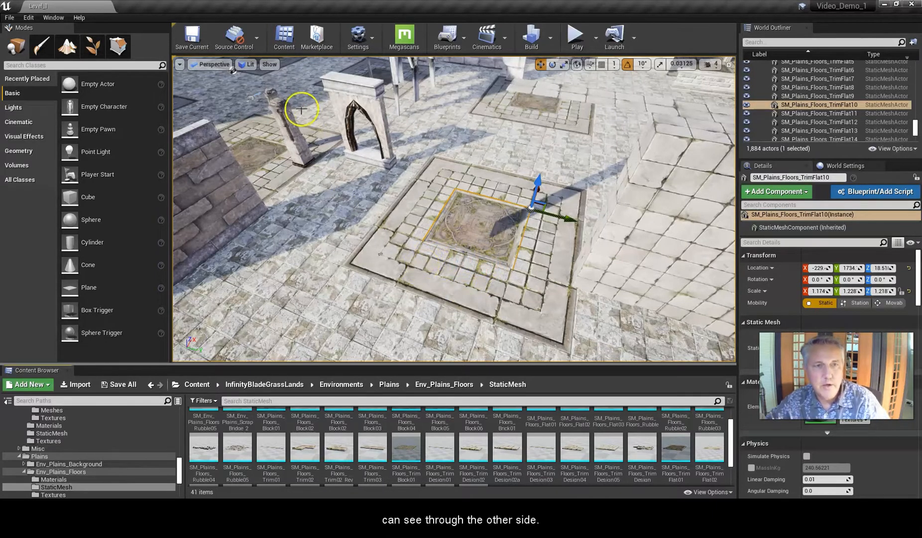
# Play the level and walk the character over the decorative floor panels and toward the raised floor overhead
pyautogui.click(573, 40)
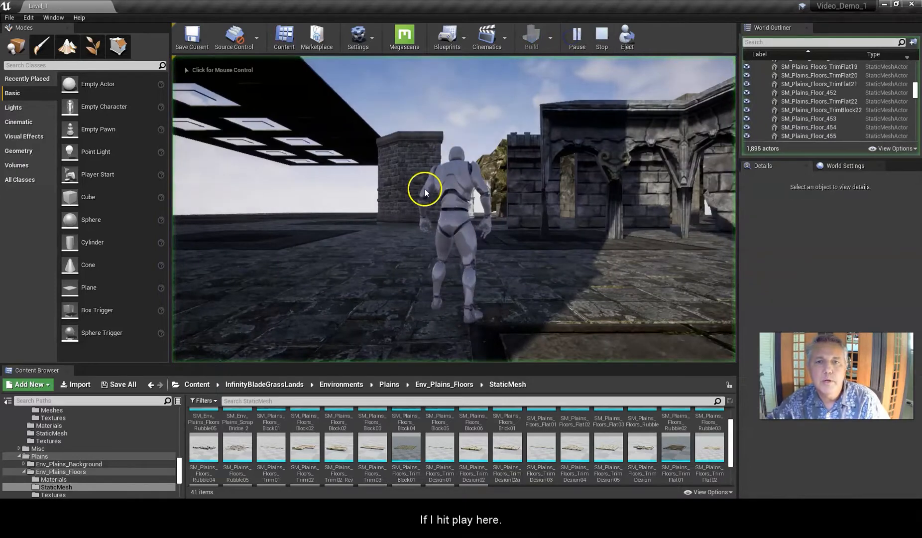
pyautogui.press('w')
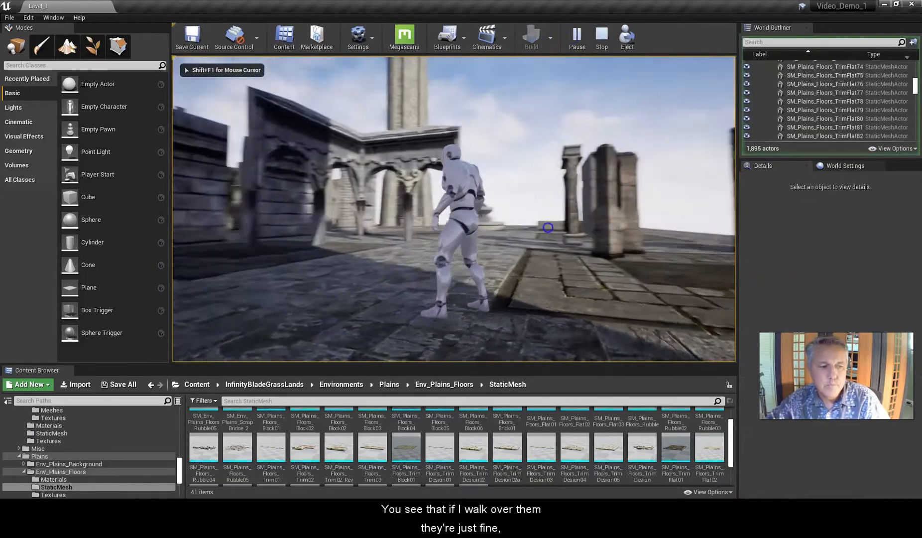
pyautogui.press('w')
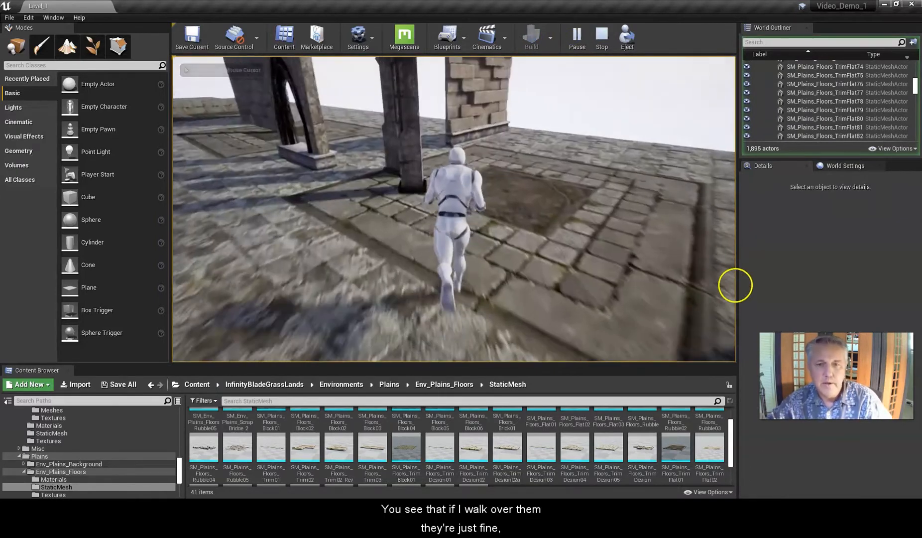
pyautogui.press('w')
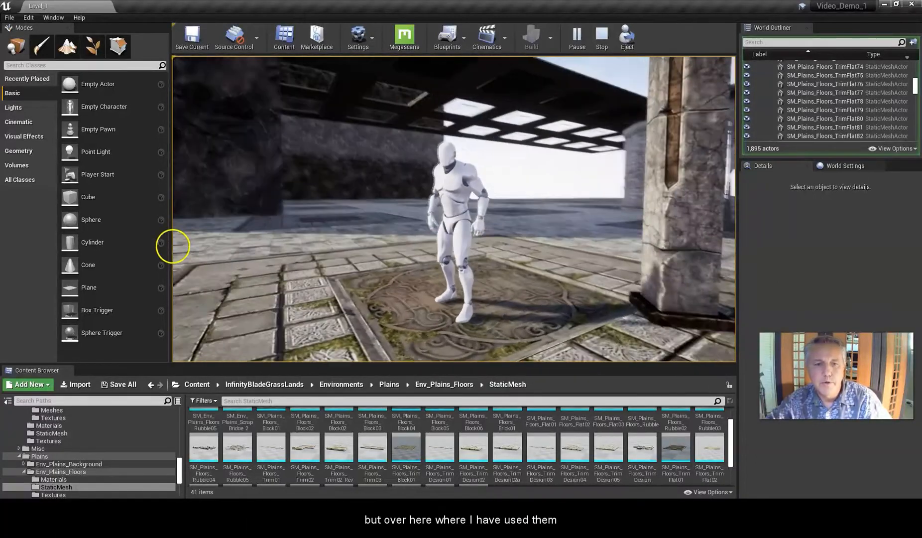
pyautogui.press('w')
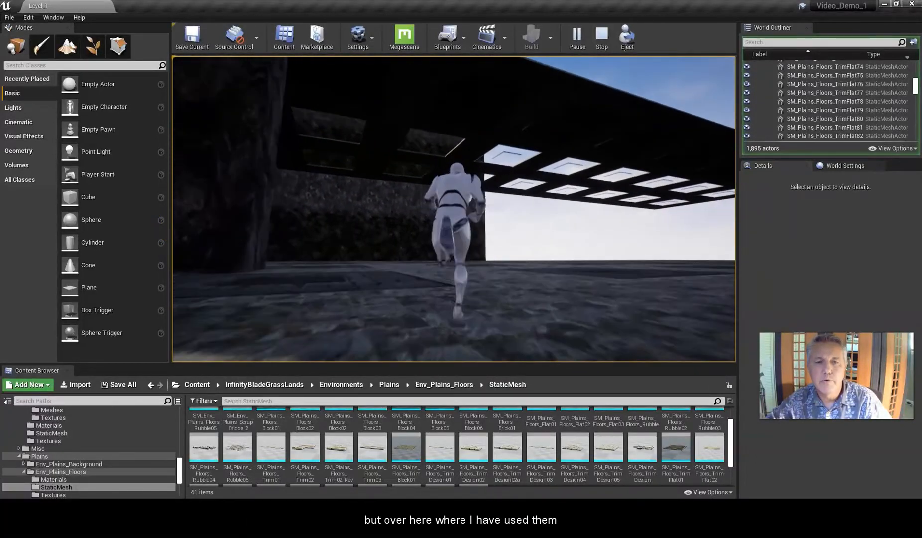
pyautogui.press('w')
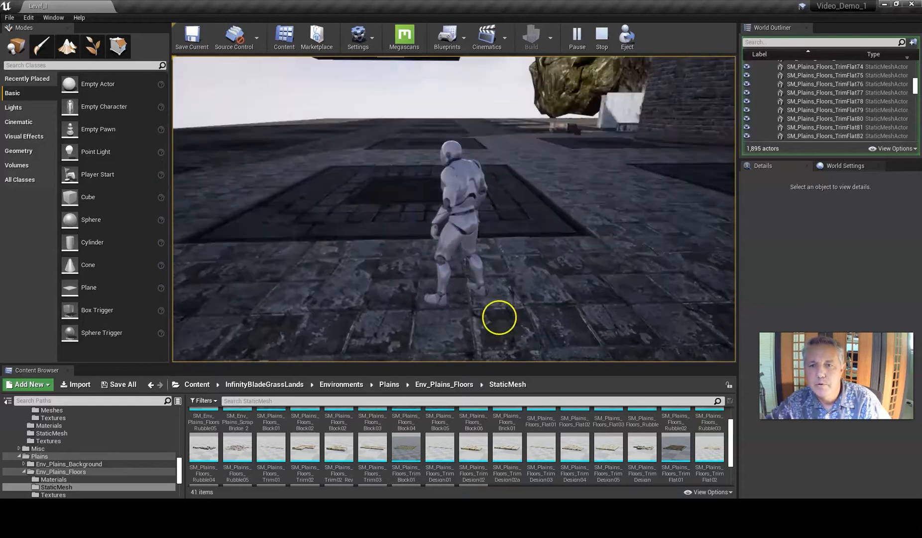
pyautogui.press('w')
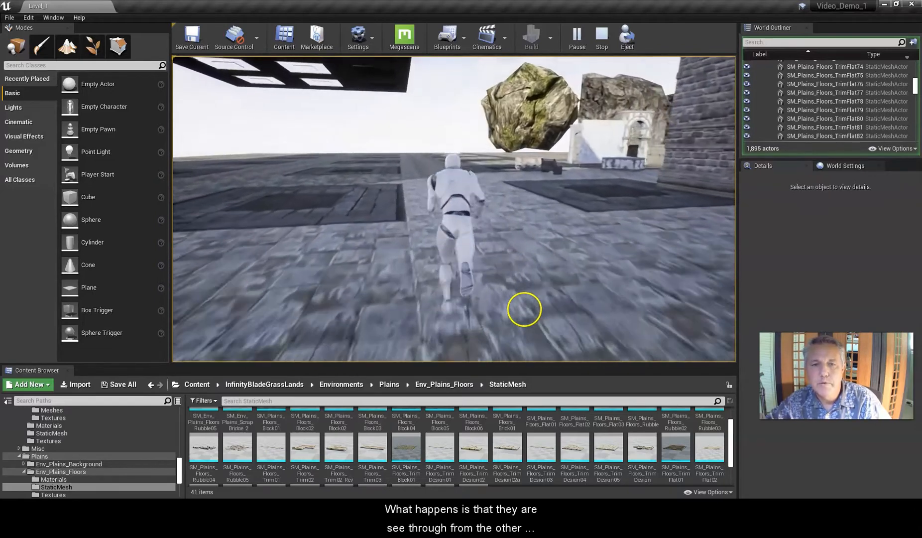
# Walk the character past the cart and ruins to the upright block wall, and end the play session
pyautogui.press('w')
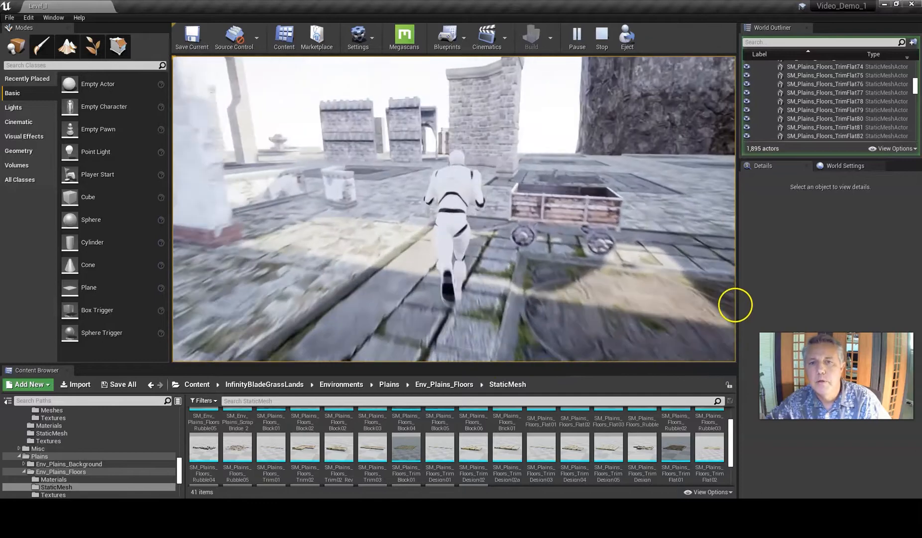
pyautogui.press('w')
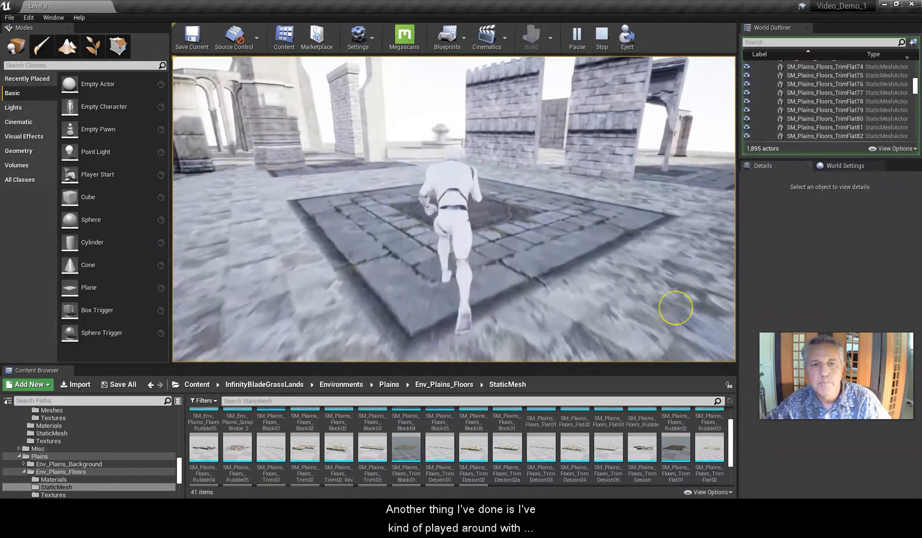
pyautogui.press('w')
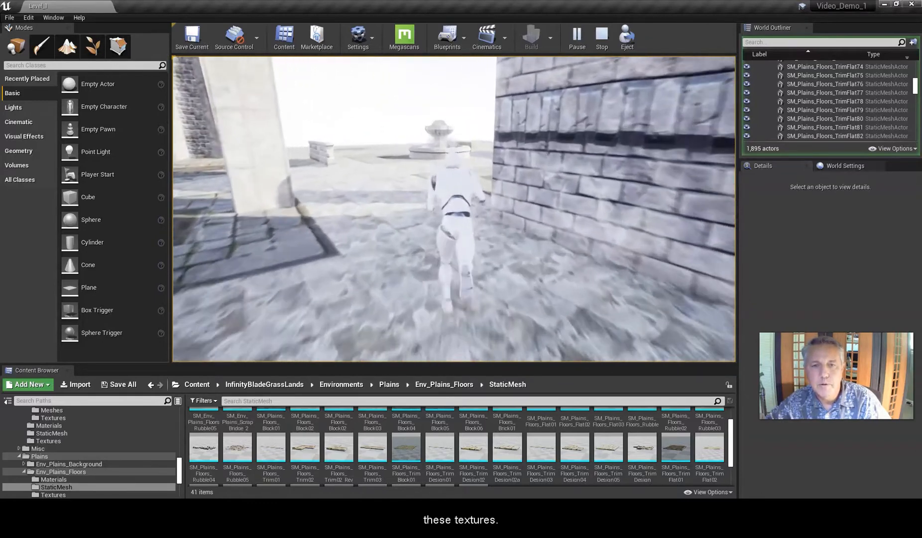
pyautogui.press('w')
pyautogui.press('w')
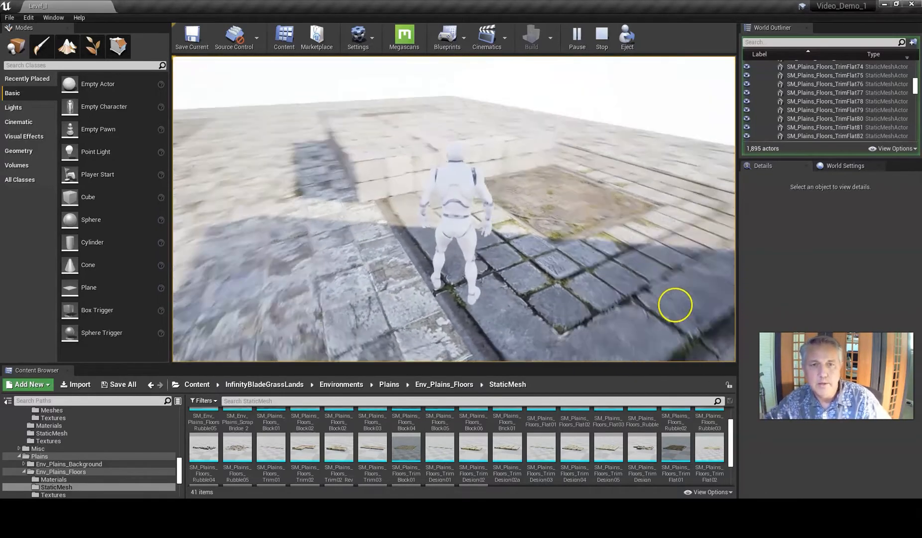
pyautogui.press('w')
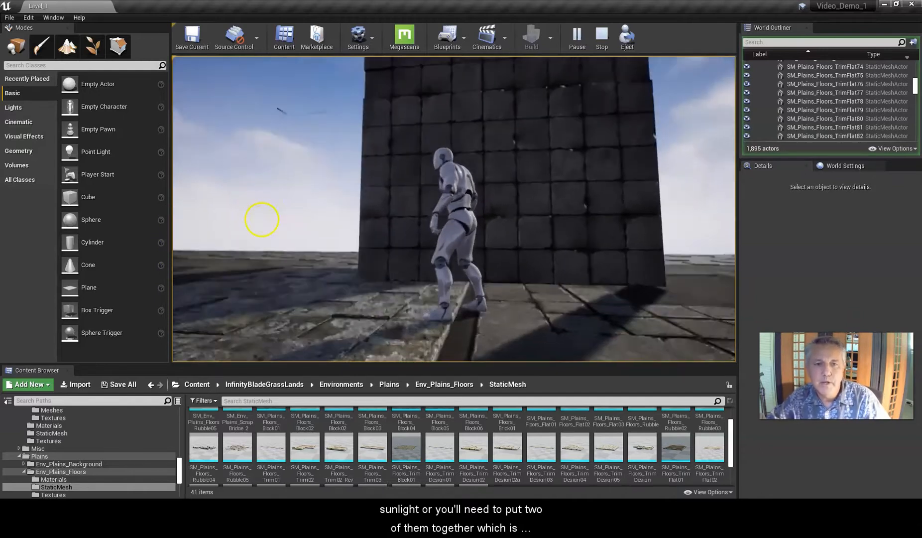
pyautogui.press('Escape')
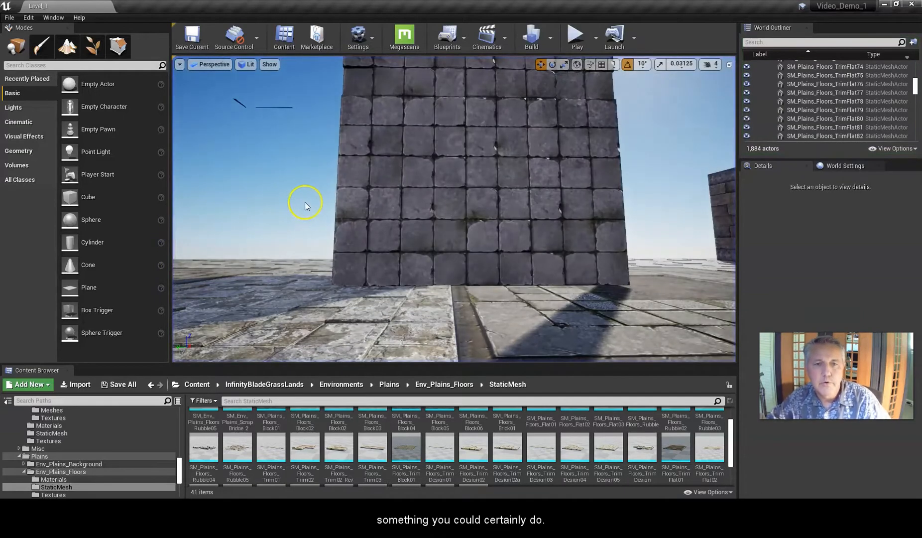
# Move the upright block wall SM_Plains_Floors_Block3 along Y to about 2434, toward the neighbouring block piece
pyautogui.moveTo(344, 193); pyautogui.dragTo(431, 246)
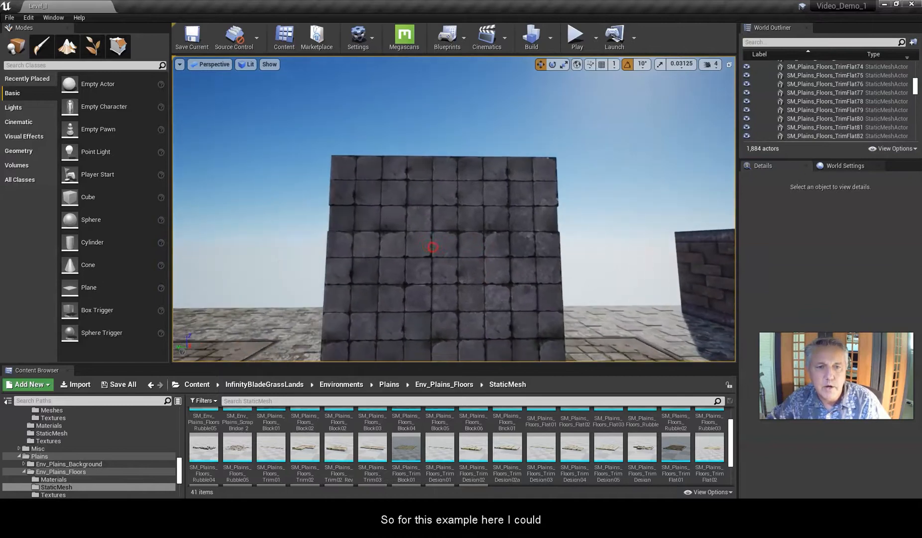
pyautogui.moveTo(354, 215); pyautogui.dragTo(429, 208, button='right')
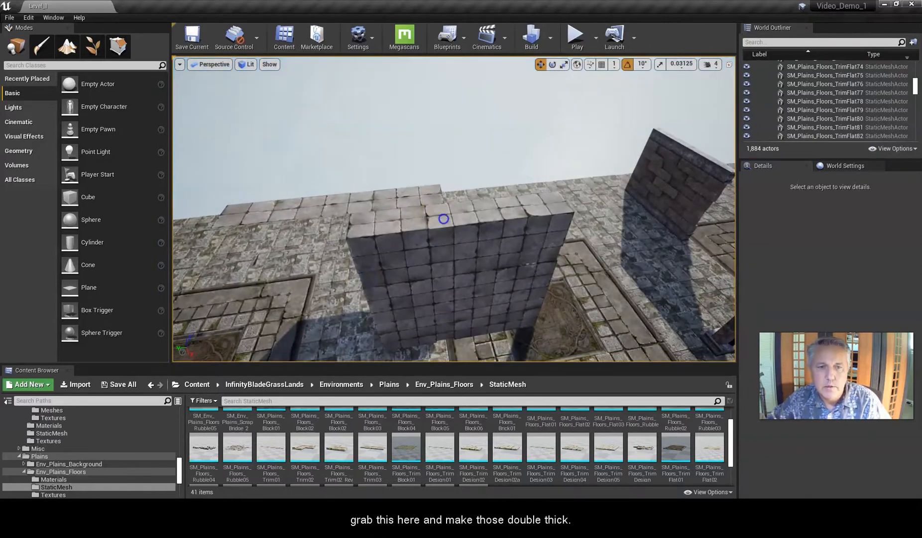
pyautogui.click(443, 215)
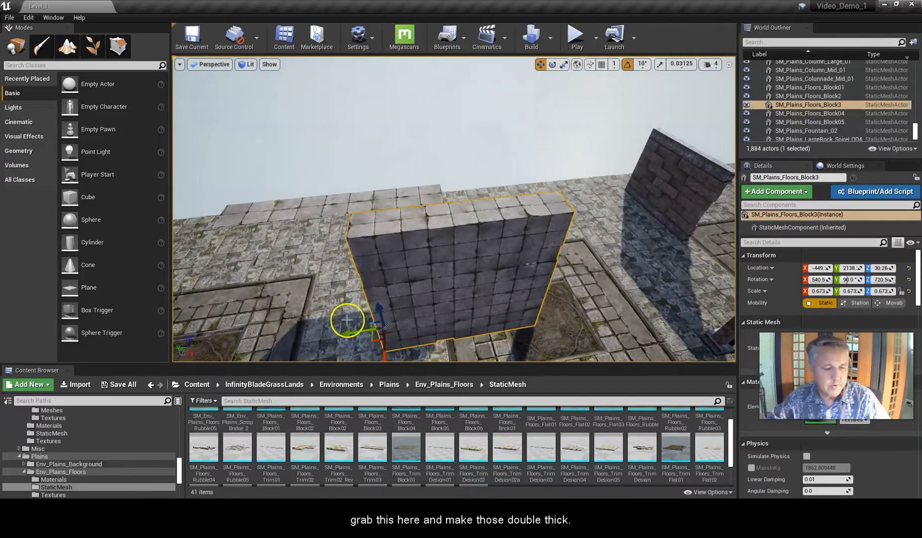
pyautogui.moveTo(343, 338); pyautogui.dragTo(234, 333)
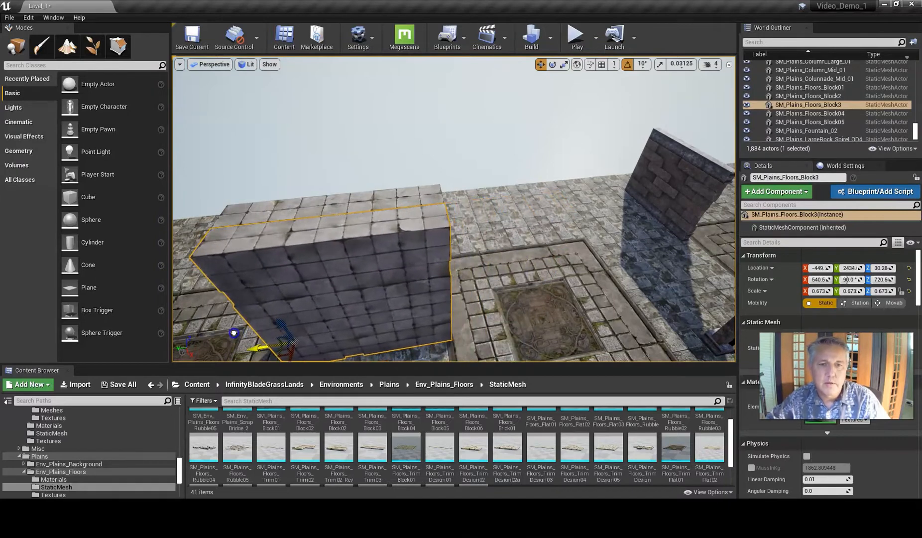
# Examine the dark rock walls and the raised tiled floor at the far side of the level
pyautogui.moveTo(290, 277); pyautogui.dragTo(405, 237, button='right')
pyautogui.moveTo(525, 167)
pyautogui.mouseDown(button='right')
pyautogui.moveTo(419, 381)
pyautogui.moveTo(526, 154)
pyautogui.mouseUp(button='right')
pyautogui.moveTo(552, 94); pyautogui.dragTo(464, 460, button='right')
pyautogui.moveTo(398, 340); pyautogui.dragTo(401, 319, button='right')
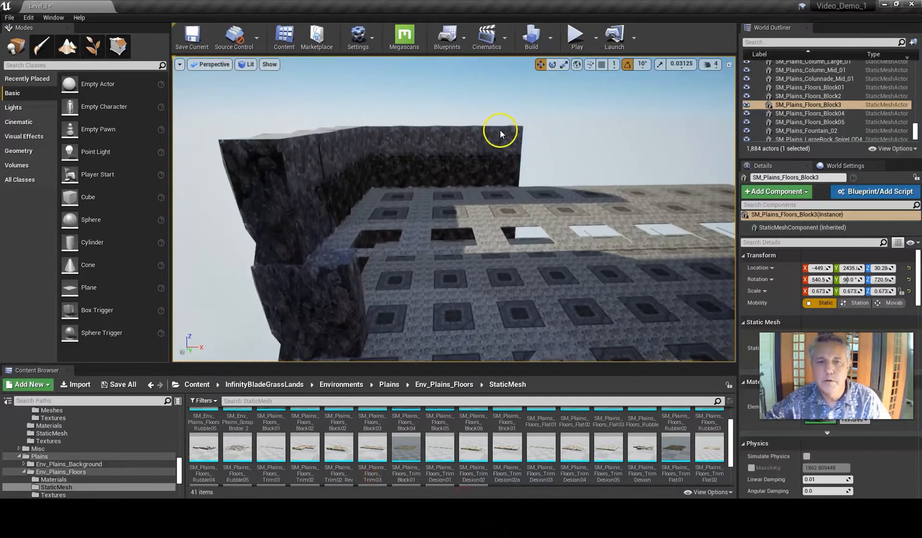
# Inspect the raised tiled floor from above and from underneath, where it meets the dark rock walls
pyautogui.scroll(3, 494, 233)
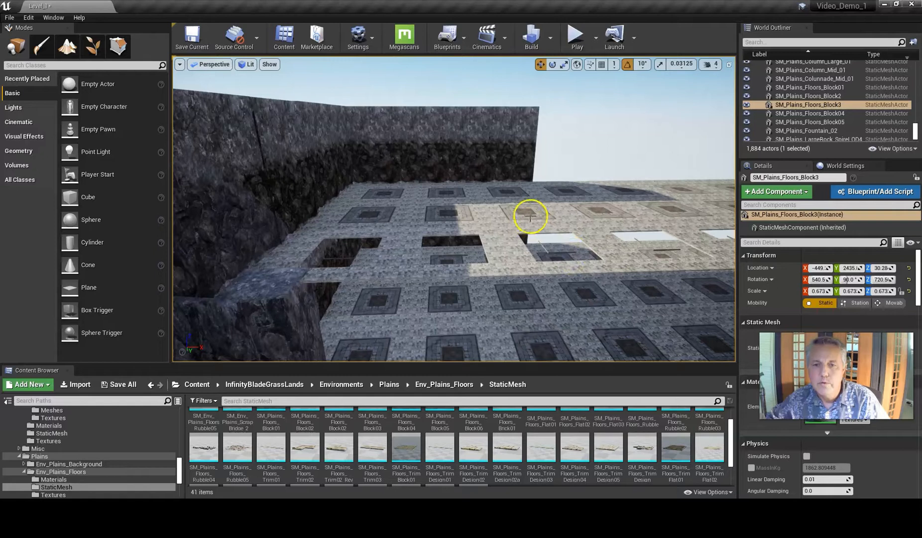
pyautogui.moveTo(509, 282); pyautogui.dragTo(499, 341, button='right')
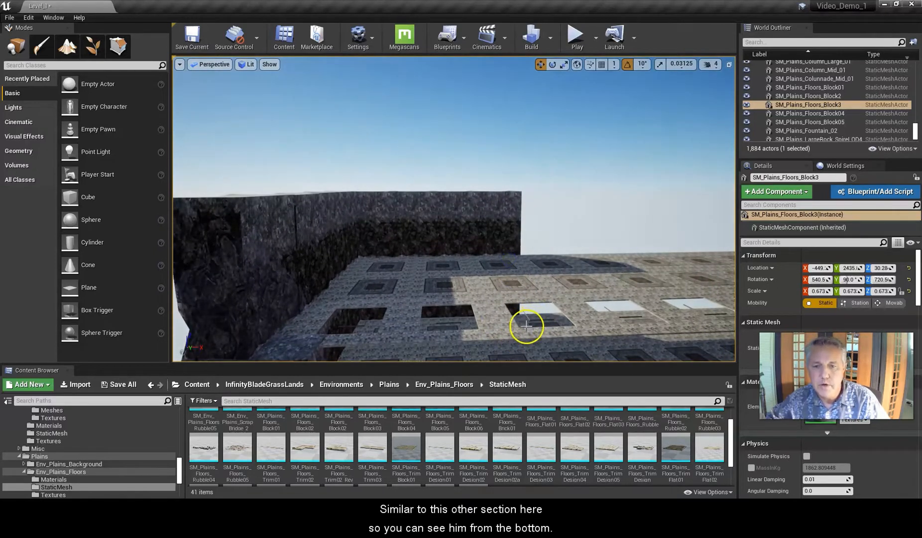
pyautogui.moveTo(520, 324); pyautogui.dragTo(524, 303)
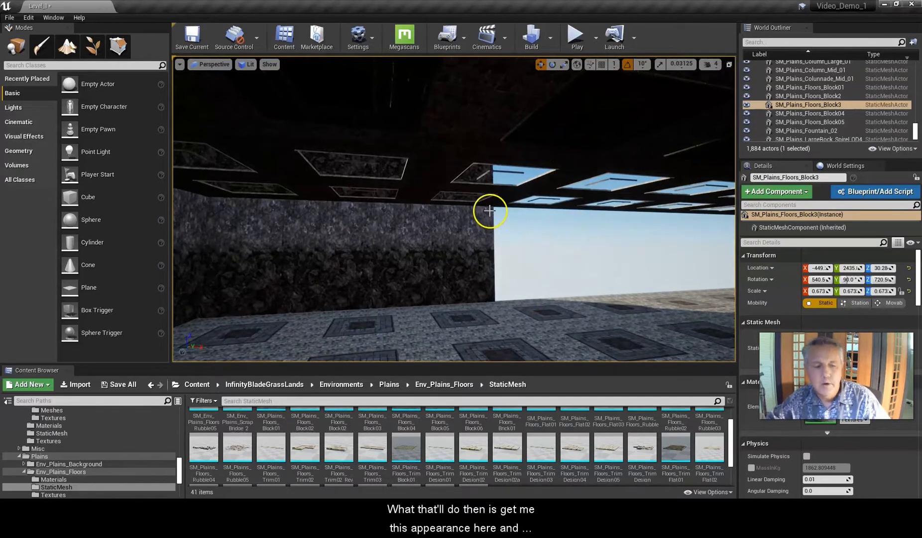
pyautogui.moveTo(478, 197); pyautogui.dragTo(540, 201, button='right')
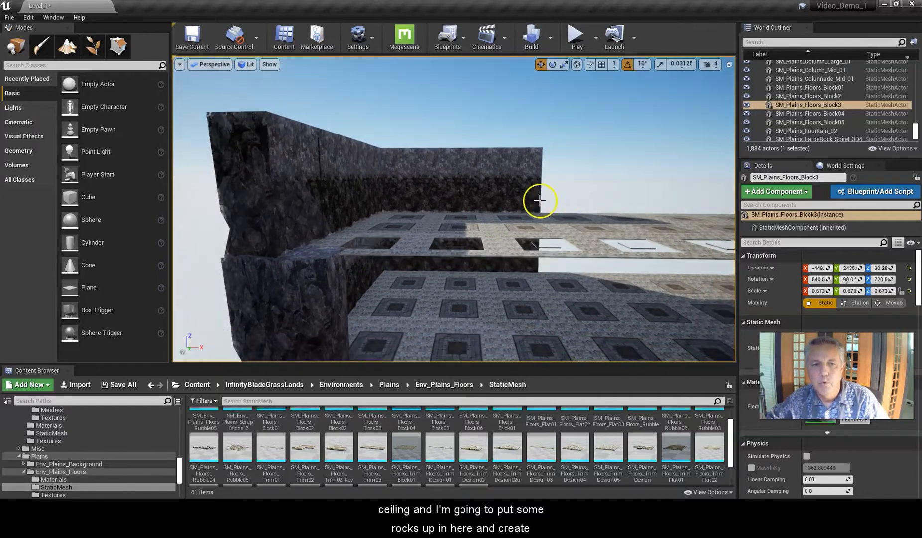
pyautogui.moveTo(444, 231); pyautogui.dragTo(355, 207, button='right')
# Survey the open tiled area outside with its ruins, cliff blocks, mossy boulder and tall tower
pyautogui.moveTo(431, 204); pyautogui.dragTo(420, 282, button='right')
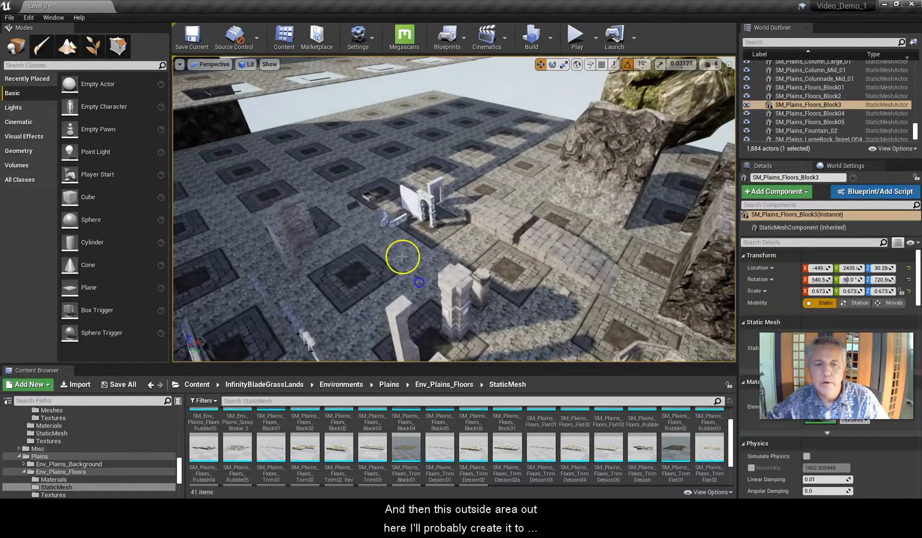
pyautogui.moveTo(313, 216); pyautogui.dragTo(299, 219, button='right')
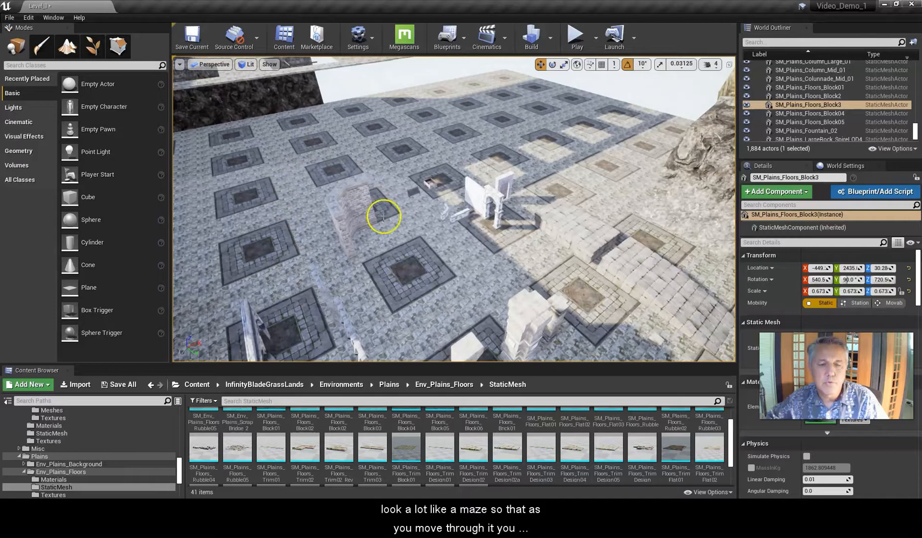
pyautogui.moveTo(422, 254); pyautogui.dragTo(426, 226, button='right')
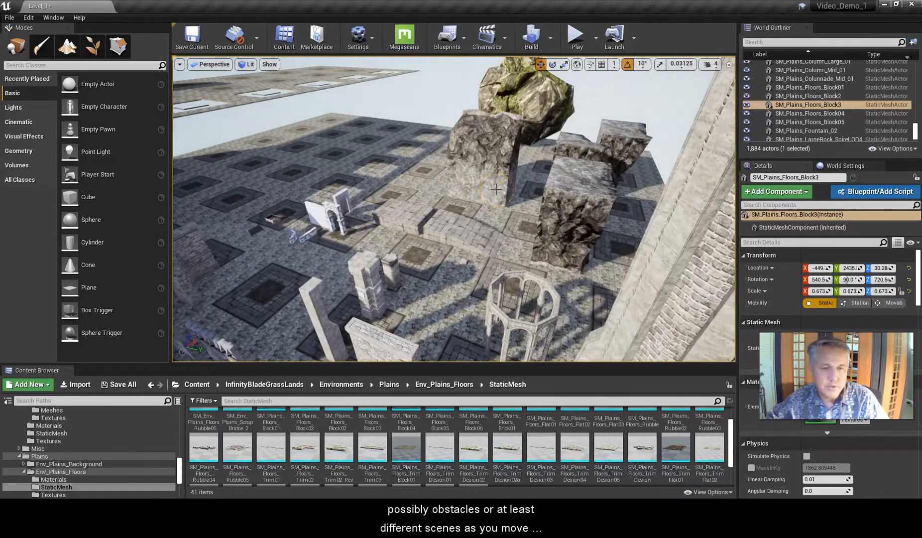
pyautogui.scroll(2, 497, 189)
pyautogui.moveTo(474, 188)
pyautogui.mouseDown(button='right')
pyautogui.moveTo(432, 190)
pyautogui.moveTo(422, 180)
pyautogui.moveTo(474, 179)
pyautogui.mouseUp(button='right')
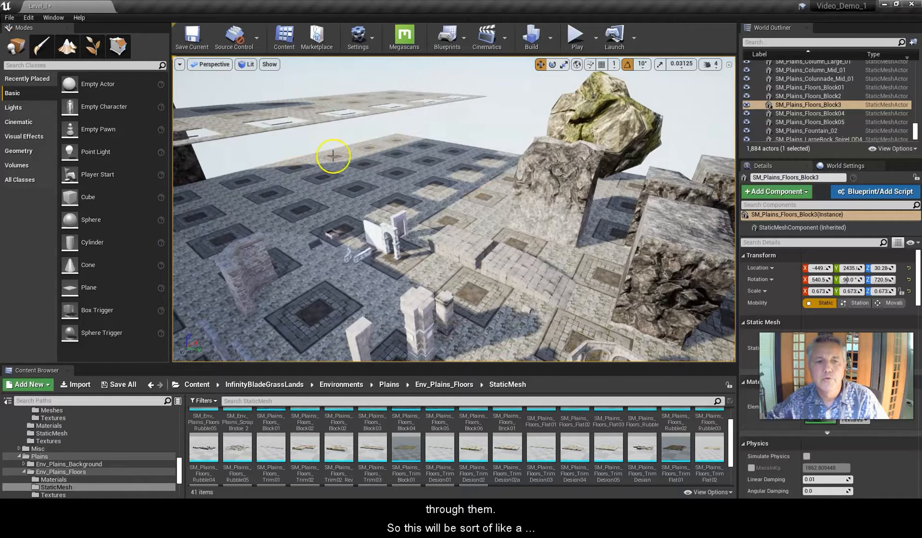
pyautogui.moveTo(537, 212); pyautogui.dragTo(532, 236, button='right')
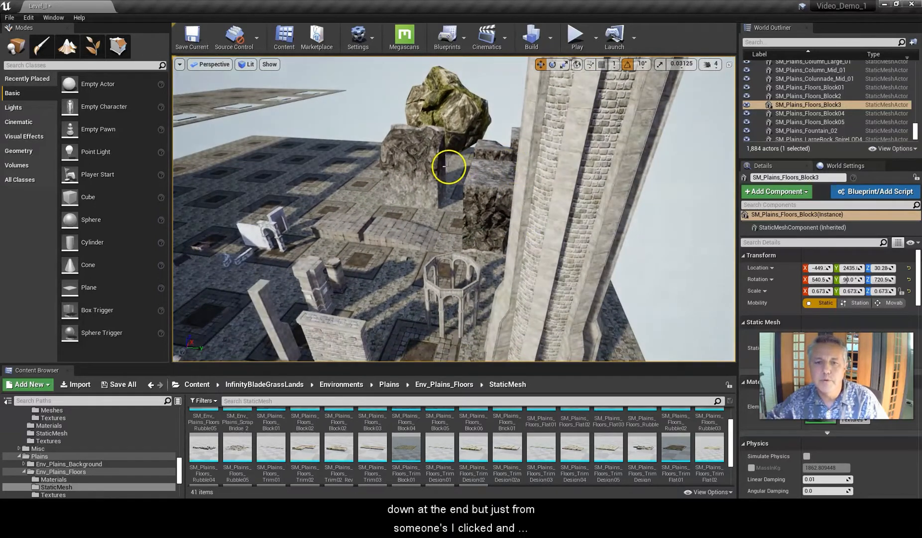
pyautogui.scroll(-4, 448, 167)
pyautogui.moveTo(407, 182); pyautogui.dragTo(873, 61, button='middle')
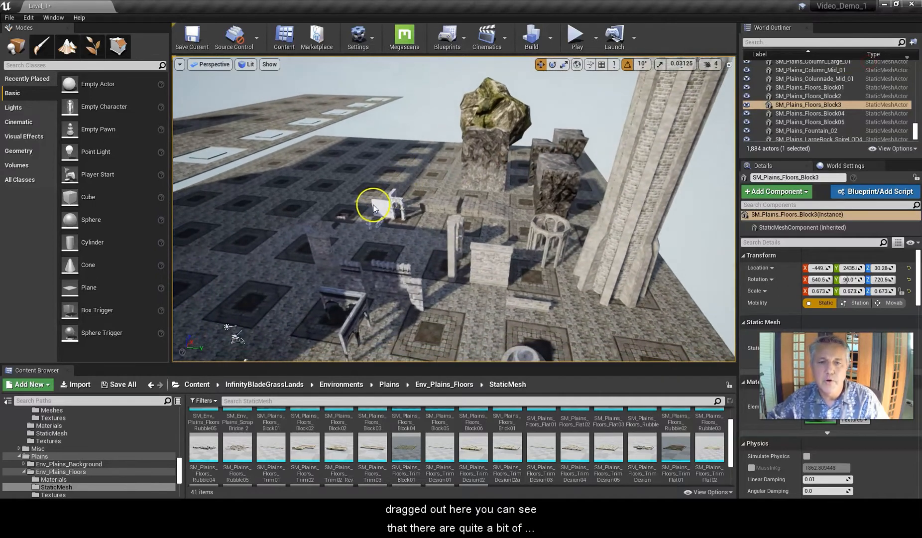
pyautogui.moveTo(353, 229); pyautogui.dragTo(503, 168, button='middle')
# Examine the arches, columns and detailed brick wall standing among the ruins near the upright block wall
pyautogui.moveTo(343, 243); pyautogui.dragTo(330, 268, button='right')
pyautogui.moveTo(605, 281); pyautogui.dragTo(628, 219)
pyautogui.moveTo(628, 218); pyautogui.dragTo(648, 223, button='right')
pyautogui.moveTo(522, 206)
pyautogui.mouseDown(button='right')
pyautogui.moveTo(510, 212)
pyautogui.moveTo(690, 224)
pyautogui.moveTo(535, 233)
pyautogui.moveTo(494, 212)
pyautogui.moveTo(462, 132)
pyautogui.mouseUp(button='right')
pyautogui.moveTo(463, 132); pyautogui.dragTo(500, 272)
pyautogui.scroll(-3, 504, 302)
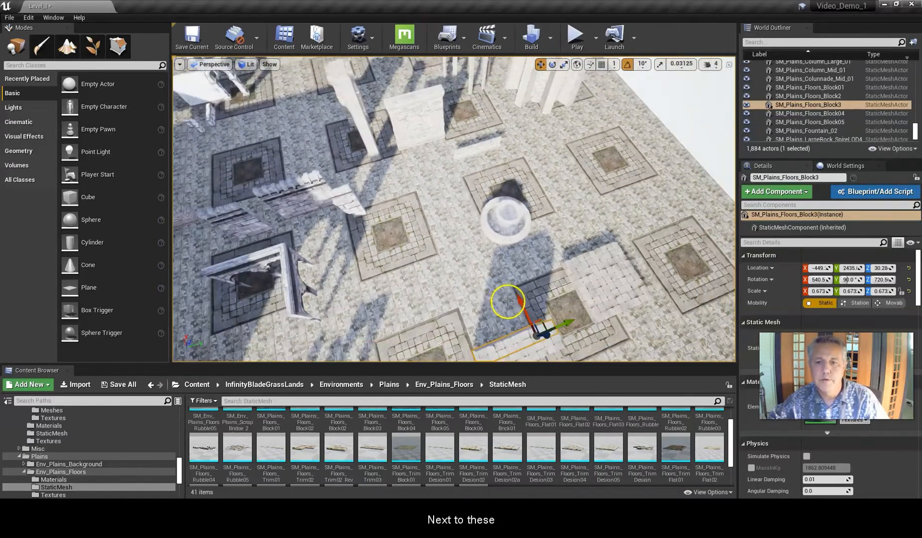
pyautogui.moveTo(464, 307); pyautogui.dragTo(433, 344)
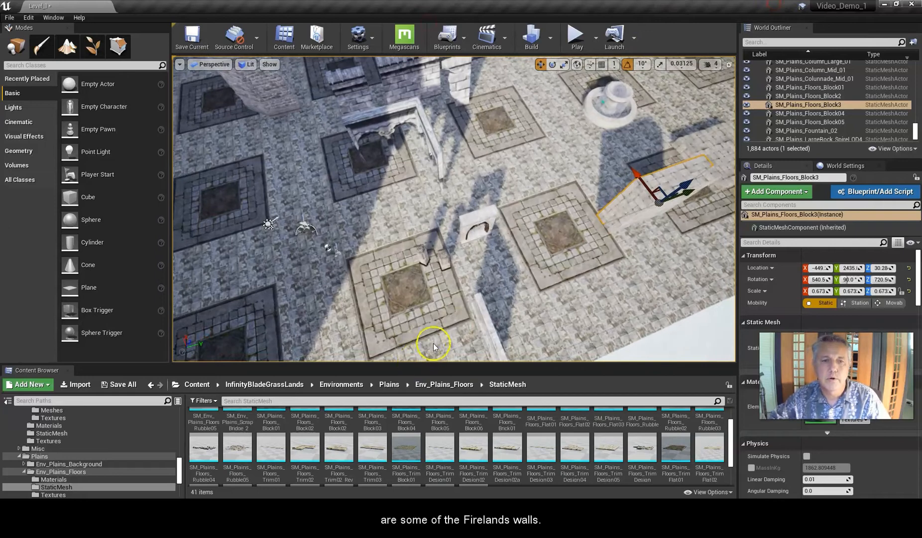
pyautogui.moveTo(419, 309); pyautogui.dragTo(444, 227, button='right')
pyautogui.moveTo(557, 303); pyautogui.dragTo(604, 292, button='right')
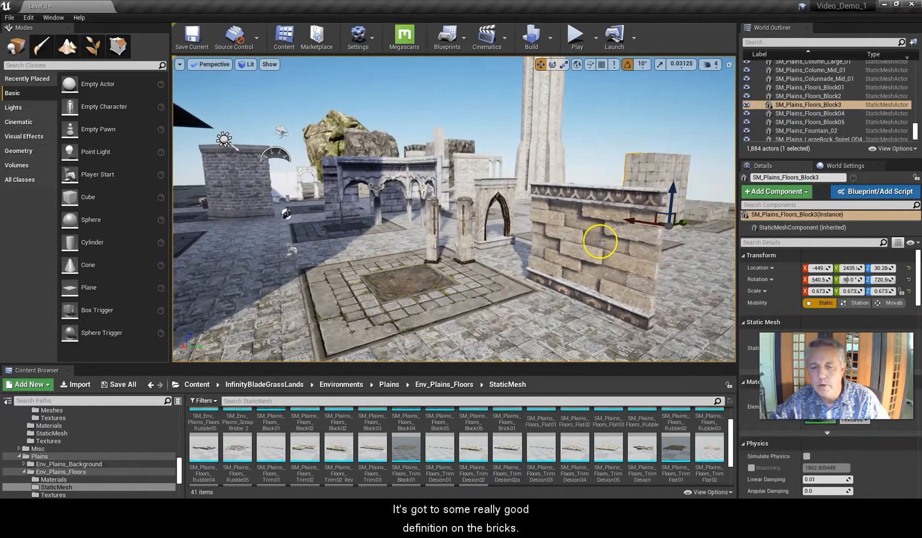
pyautogui.scroll(2, 598, 246)
pyautogui.moveTo(597, 247); pyautogui.dragTo(578, 275, button='right')
pyautogui.moveTo(451, 201); pyautogui.dragTo(536, 397, button='middle')
pyautogui.moveTo(419, 165); pyautogui.dragTo(376, 180, button='right')
pyautogui.moveTo(512, 214); pyautogui.dragTo(562, 212, button='right')
pyautogui.moveTo(594, 268); pyautogui.dragTo(624, 297, button='right')
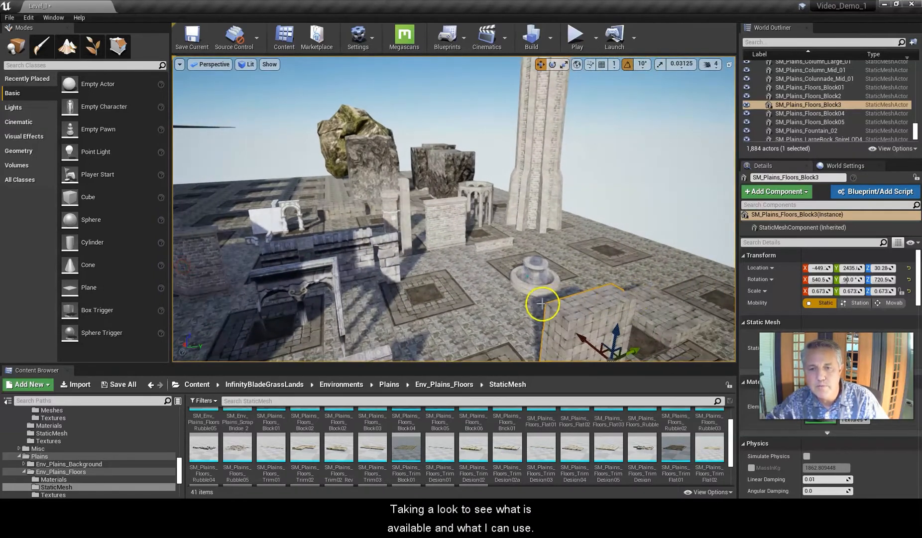
# Move in close to the two-tier stone fountain by the ruins and select its mesh
pyautogui.scroll(5, 542, 303)
pyautogui.moveTo(529, 292); pyautogui.dragTo(400, 130, button='middle')
pyautogui.scroll(5, 545, 314)
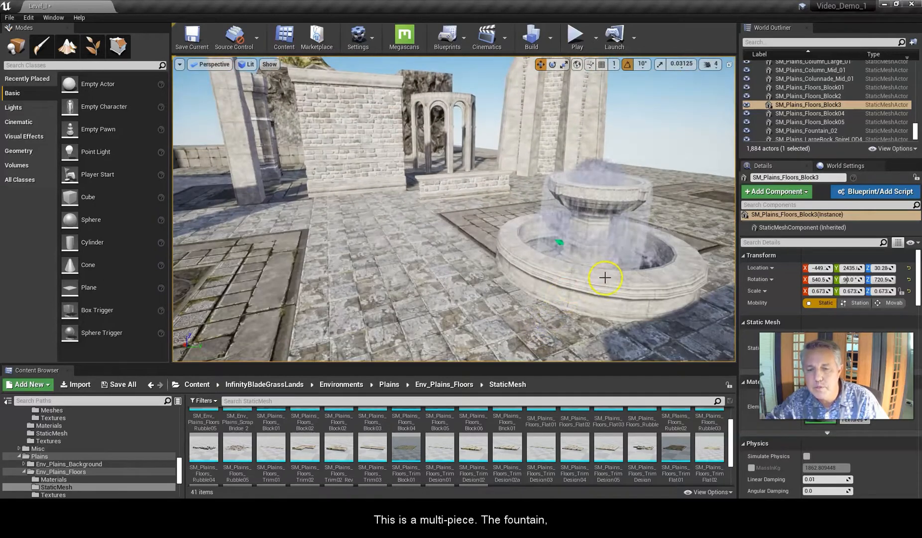
pyautogui.click(594, 283)
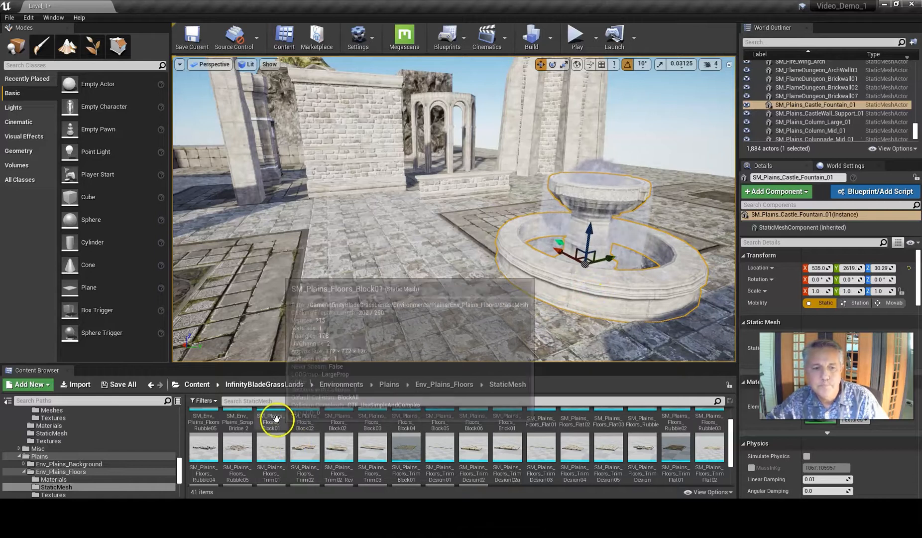
# Search the whole Content folder for "fountain" and place SM_Plains_Castle_Fountain_02 on the floor beside the two-tier fountain
pyautogui.click(199, 385)
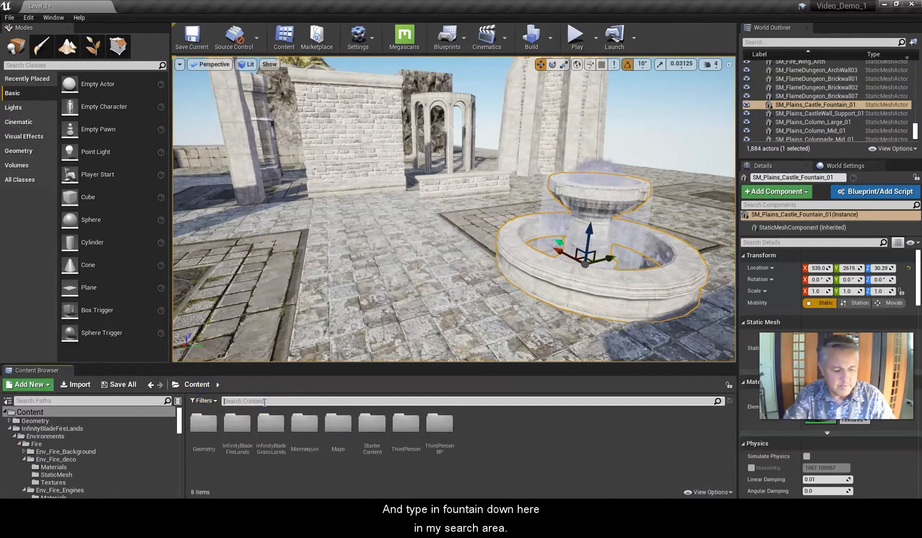
pyautogui.click(265, 402)
pyautogui.write('fountain')
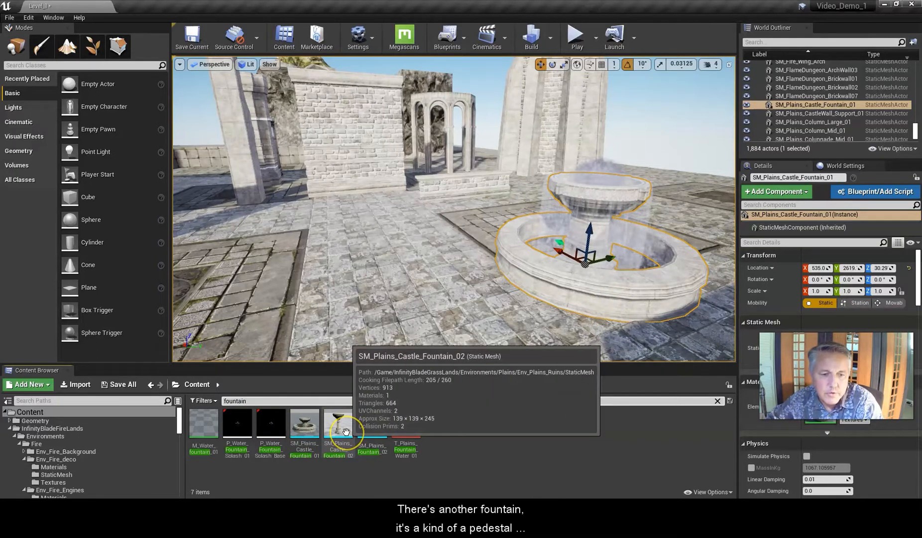
pyautogui.moveTo(346, 431); pyautogui.dragTo(376, 269)
pyautogui.moveTo(374, 236); pyautogui.dragTo(375, 231)
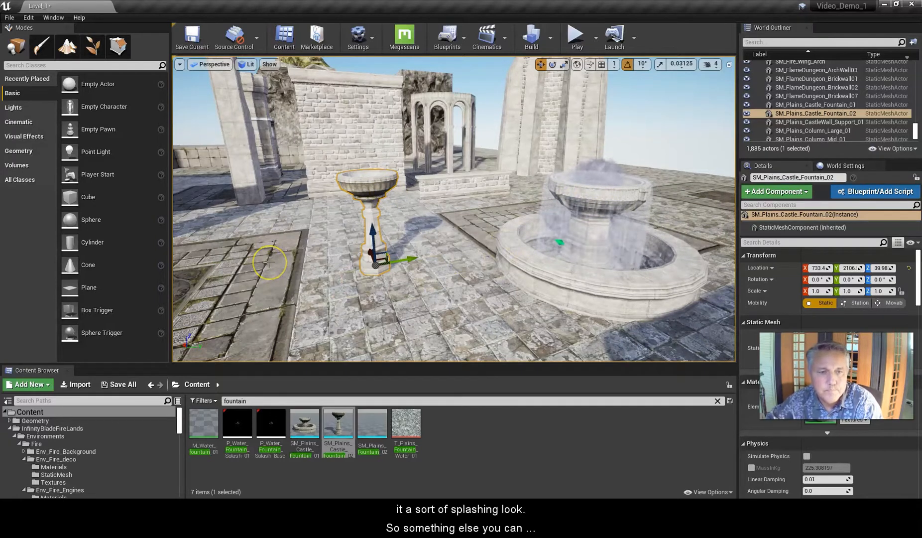
# Select the cliff rock SM_Env_Fire_Cliffs_CliffWall_05a beyond the ruins and try reshaping it with the scale tool
pyautogui.moveTo(268, 262); pyautogui.dragTo(214, 254, button='right')
pyautogui.moveTo(268, 262); pyautogui.dragTo(166, 262, button='right')
pyautogui.moveTo(481, 264)
pyautogui.mouseDown(button='right')
pyautogui.moveTo(494, 262)
pyautogui.moveTo(298, 205)
pyautogui.moveTo(381, 315)
pyautogui.moveTo(308, 173)
pyautogui.moveTo(262, 169)
pyautogui.moveTo(471, 175)
pyautogui.moveTo(510, 158)
pyautogui.moveTo(368, 218)
pyautogui.moveTo(497, 164)
pyautogui.moveTo(520, 173)
pyautogui.moveTo(488, 146)
pyautogui.moveTo(477, 157)
pyautogui.moveTo(594, 188)
pyautogui.mouseUp(button='right')
pyautogui.scroll(-3, 637, 171)
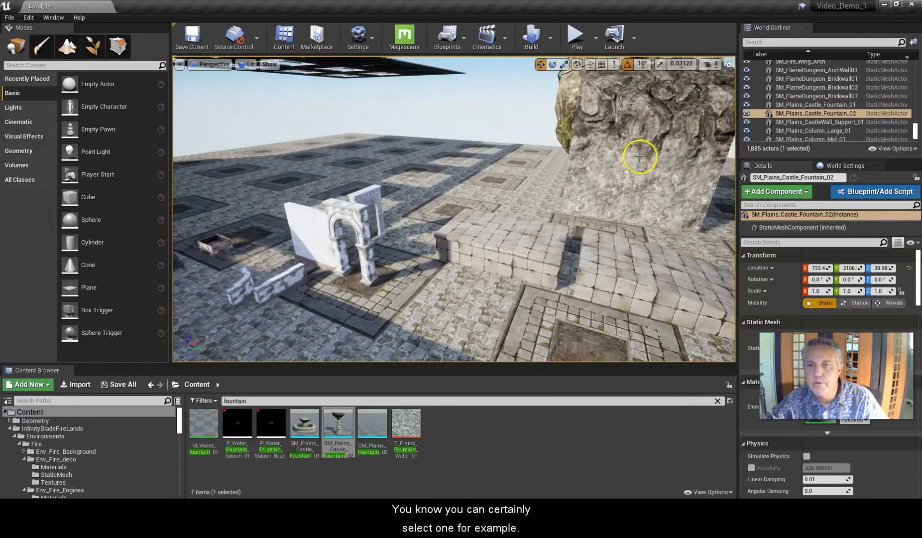
pyautogui.click(587, 157)
pyautogui.moveTo(568, 151)
pyautogui.mouseDown(button='right')
pyautogui.moveTo(625, 149)
pyautogui.moveTo(318, 252)
pyautogui.moveTo(552, 157)
pyautogui.mouseUp(button='right')
pyautogui.press('r')
pyautogui.moveTo(576, 105)
pyautogui.mouseDown()
pyautogui.moveTo(586, 94)
pyautogui.moveTo(562, 109)
pyautogui.mouseUp()
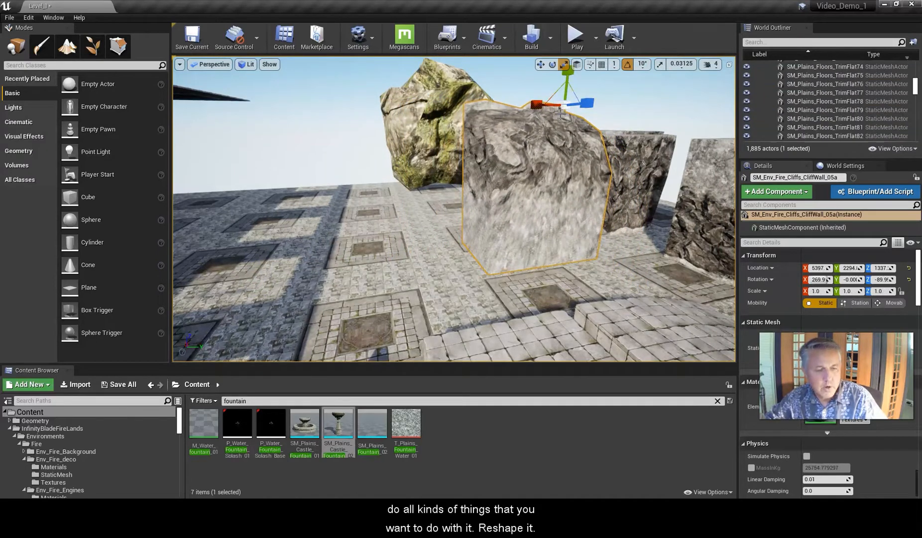
pyautogui.hotkey('ctrl', 'z')
# Stretch the cliff rock SM_Env_Fire_Cliffs_CliffWall_05a along Y to a scale of about 2.698, and undo its upward move
pyautogui.moveTo(418, 209); pyautogui.dragTo(563, 232, button='right')
pyautogui.press('a')
pyautogui.moveTo(469, 247); pyautogui.dragTo(383, 222, button='right')
pyautogui.moveTo(383, 222); pyautogui.dragTo(462, 178)
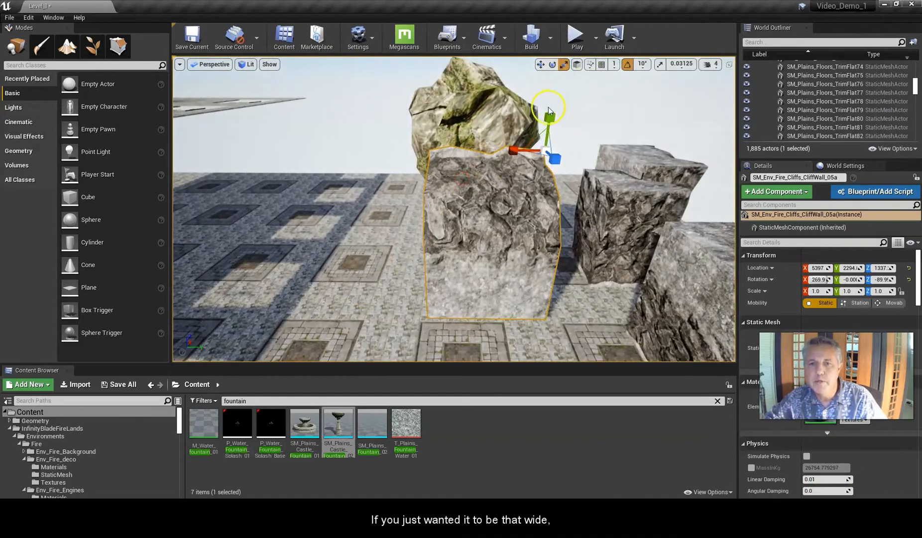
pyautogui.moveTo(549, 116); pyautogui.dragTo(535, 143)
pyautogui.press('w')
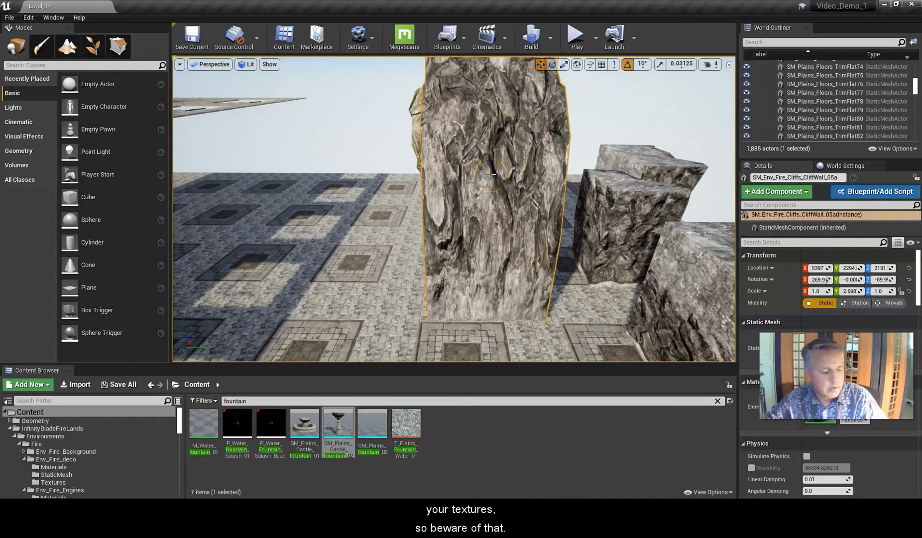
pyautogui.hotkey('ctrl', 'z')
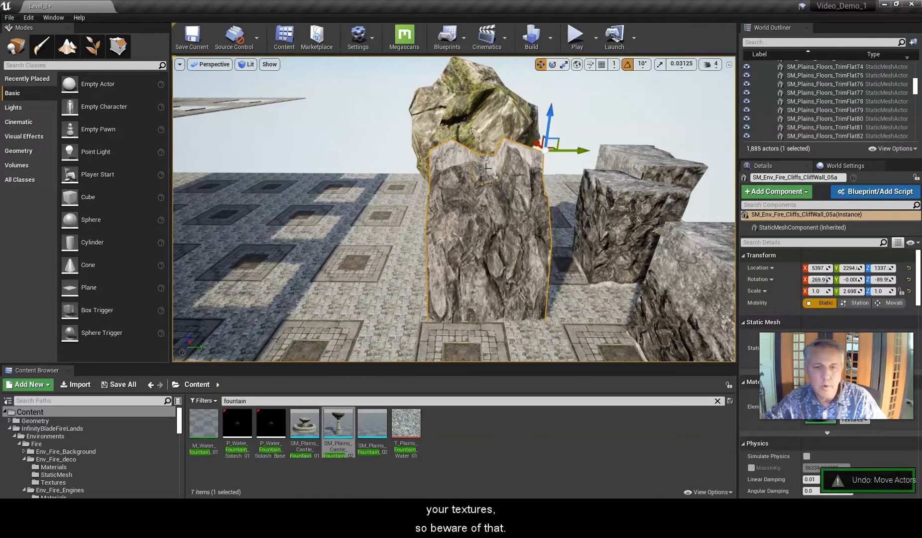
# Examine the rough rock texture on the cliff walls in the corner beneath the raised floor
pyautogui.keyDown('alt'); pyautogui.moveTo(425, 206); pyautogui.dragTo(745, 213); pyautogui.keyUp('alt')
pyautogui.moveTo(438, 254); pyautogui.dragTo(720, 195, button='right')
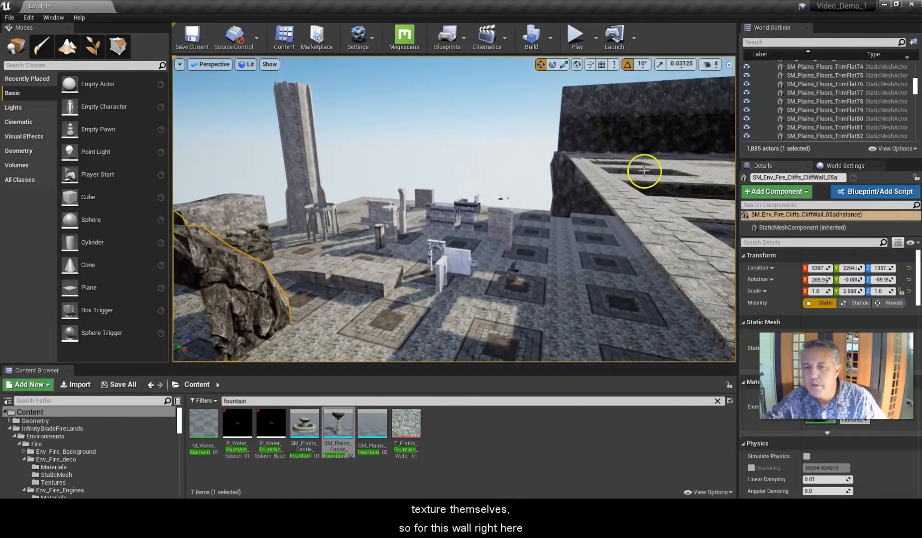
pyautogui.moveTo(644, 171); pyautogui.dragTo(647, 174, button='right')
pyautogui.moveTo(663, 227); pyautogui.dragTo(500, 144, button='right')
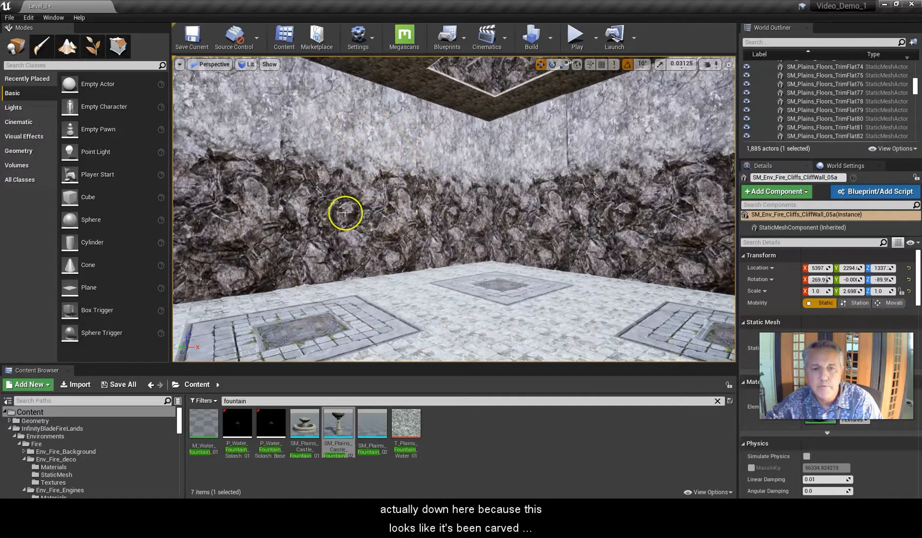
pyautogui.moveTo(377, 215); pyautogui.dragTo(372, 161)
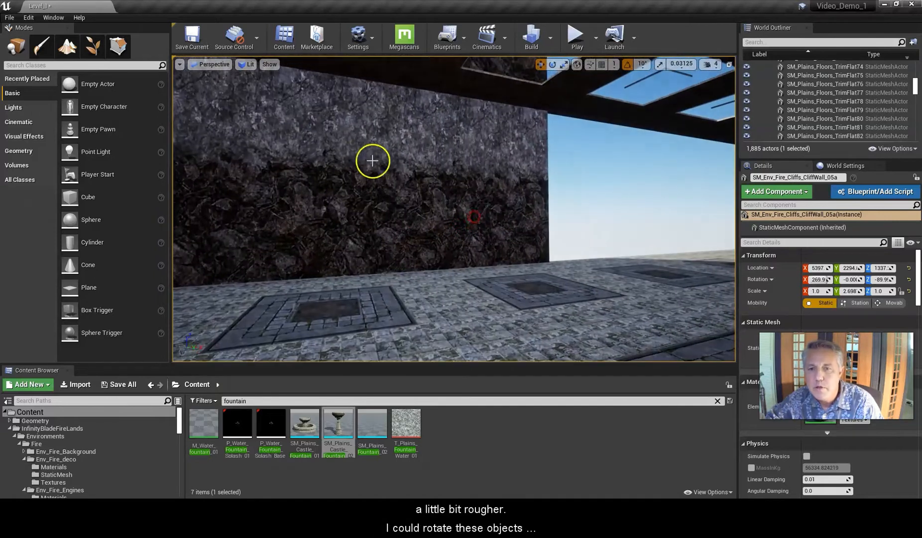
# Select the end cliff wall piece beneath the raised floor and examine its inner and outer faces
pyautogui.click(473, 178)
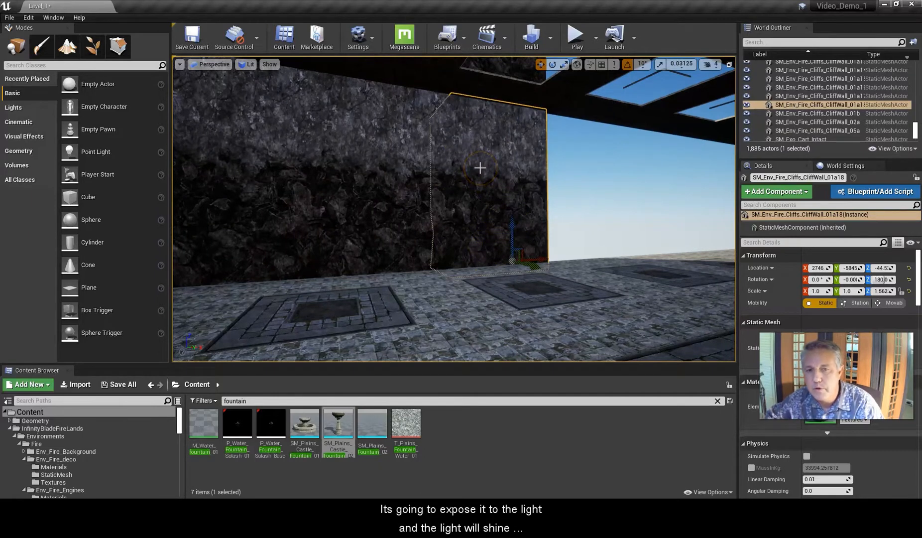
pyautogui.scroll(-3, 480, 168)
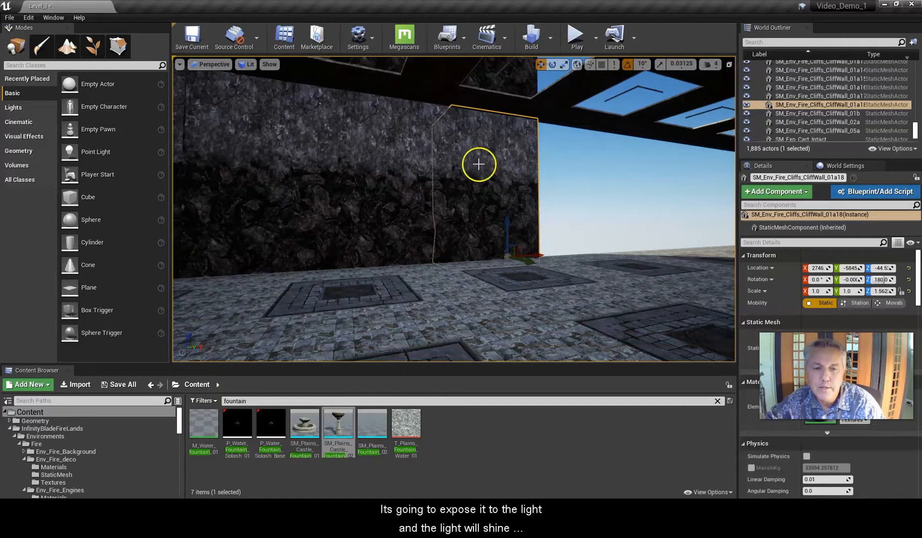
pyautogui.scroll(-2, 493, 202)
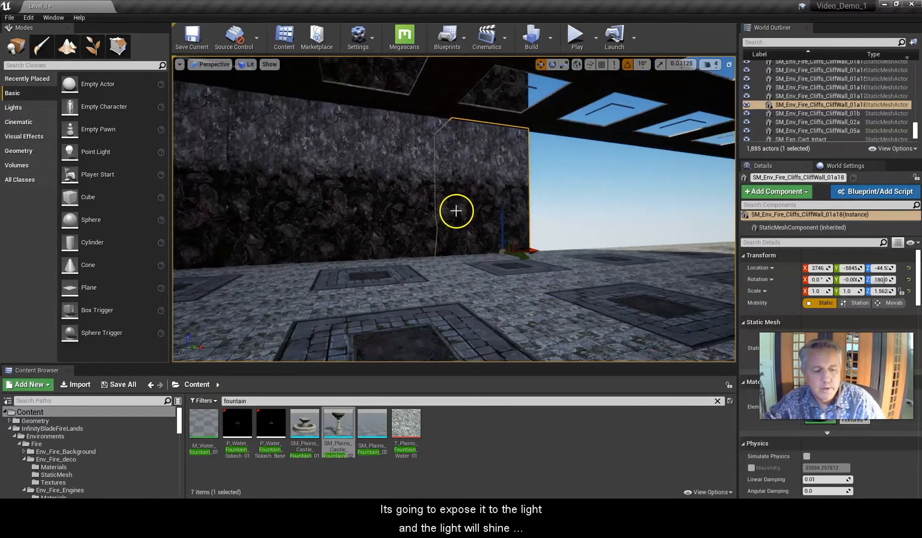
pyautogui.keyDown('alt'); pyautogui.moveTo(447, 215); pyautogui.dragTo(203, 226); pyautogui.keyUp('alt')
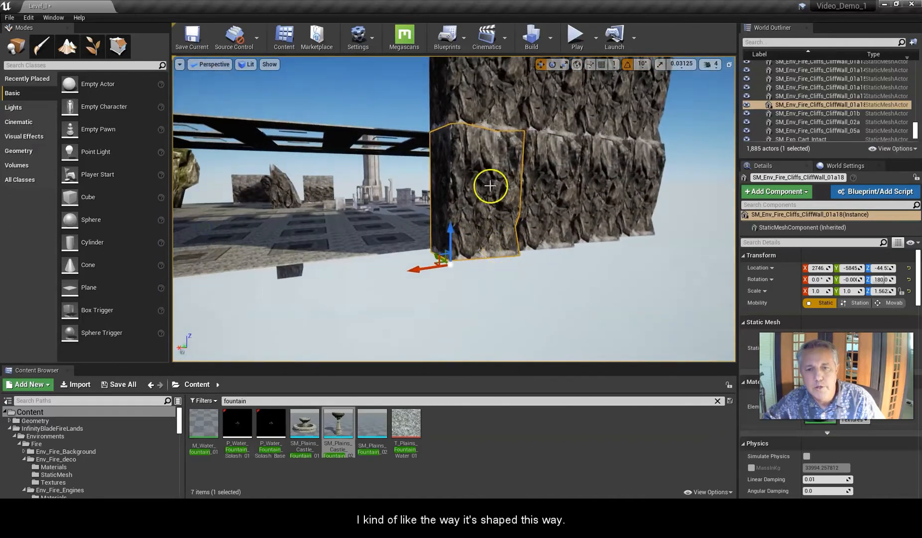
pyautogui.keyDown('alt'); pyautogui.moveTo(486, 156); pyautogui.dragTo(646, 150); pyautogui.keyUp('alt')
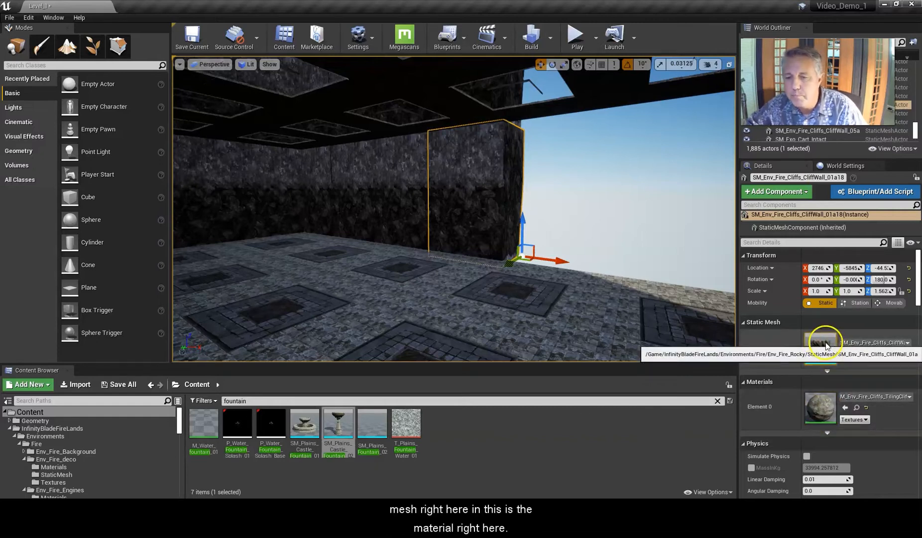
# Open the selected cliff wall's material, M_Env_Fire_Cliffs_TilingCliffWall, and examine its full node graph
pyautogui.doubleClick(817, 404)
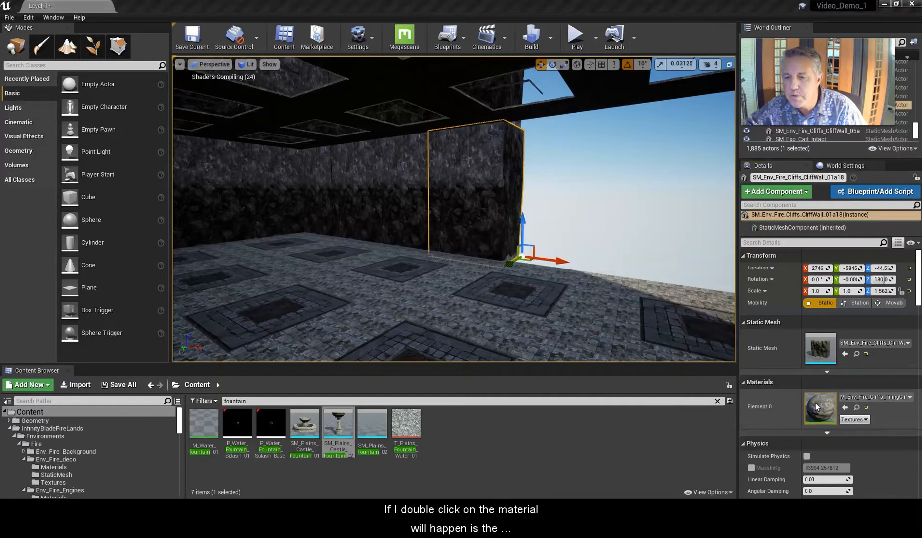
pyautogui.moveTo(921, 74); pyautogui.dragTo(398, 7)
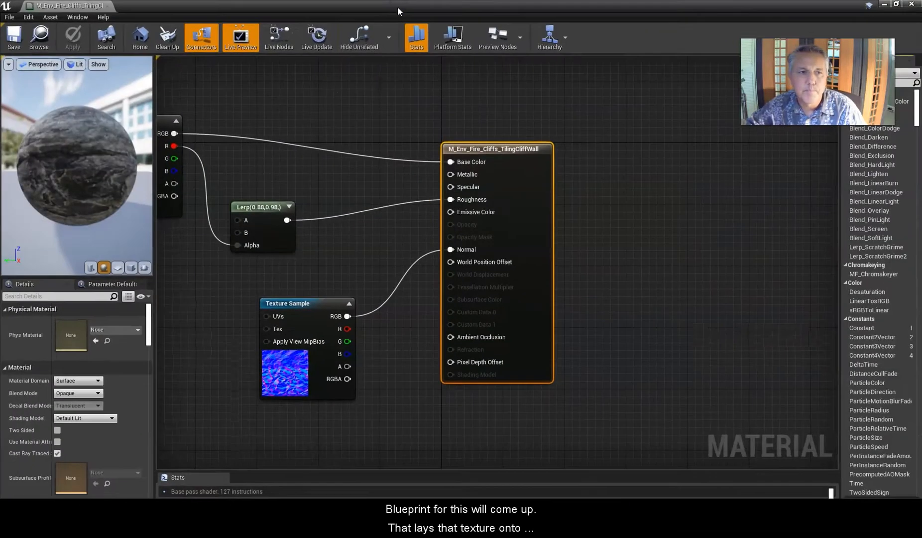
pyautogui.scroll(-2, 349, 130)
pyautogui.moveTo(286, 117); pyautogui.dragTo(427, 134, button='right')
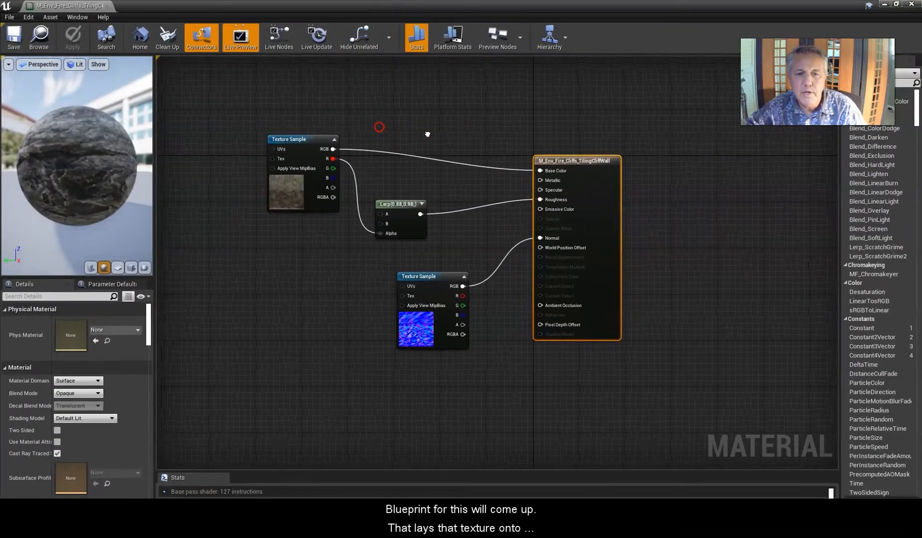
# Select the colour Texture Sample node and examine its source texture, T_Fire_Cliffs_TilingCliffWall_D, in the Env_Fire_Rocky Textures folder
pyautogui.click(282, 190)
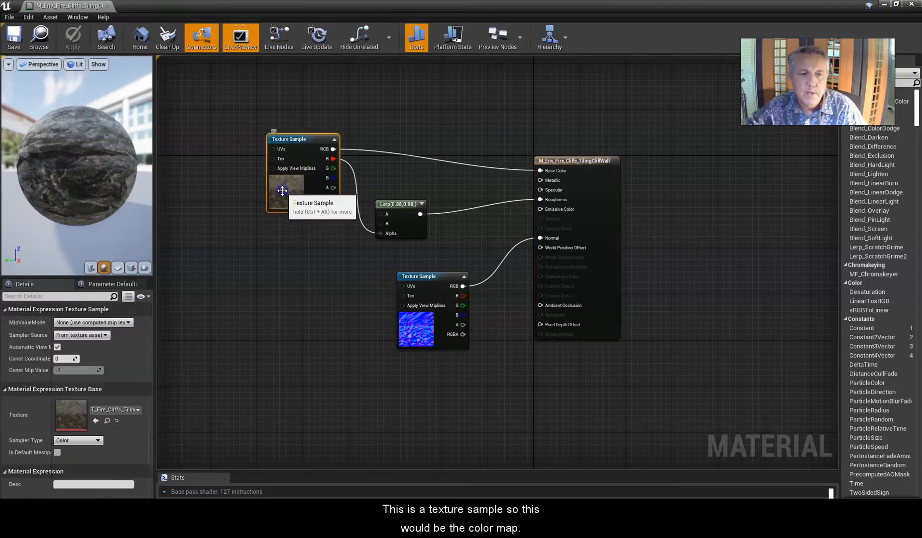
pyautogui.moveTo(360, 6); pyautogui.dragTo(921, 108)
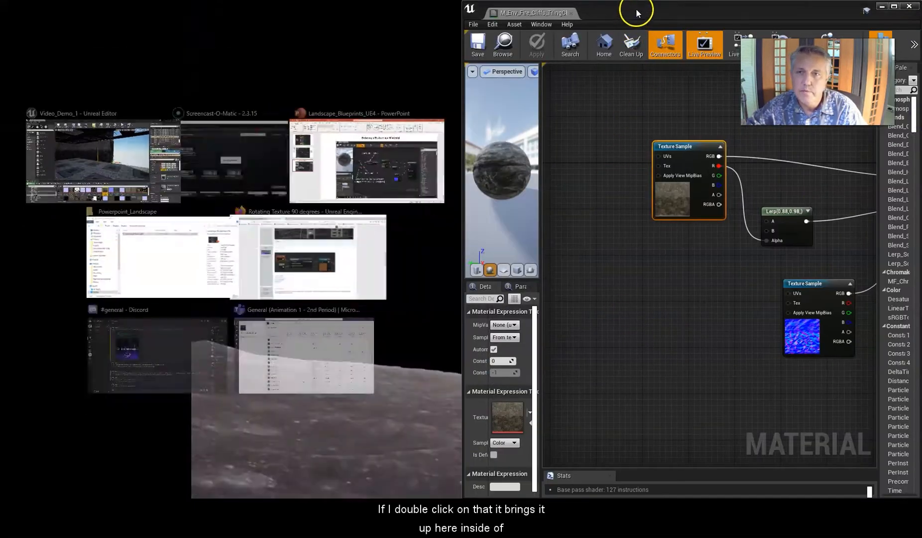
pyautogui.moveTo(636, 13); pyautogui.dragTo(921, 159)
pyautogui.scroll(-2, 366, 418)
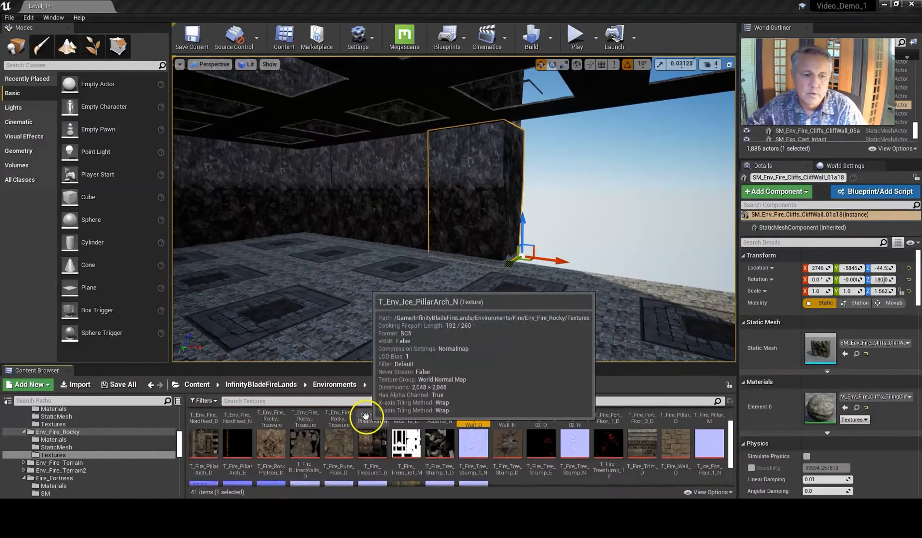
pyautogui.scroll(2, 355, 437)
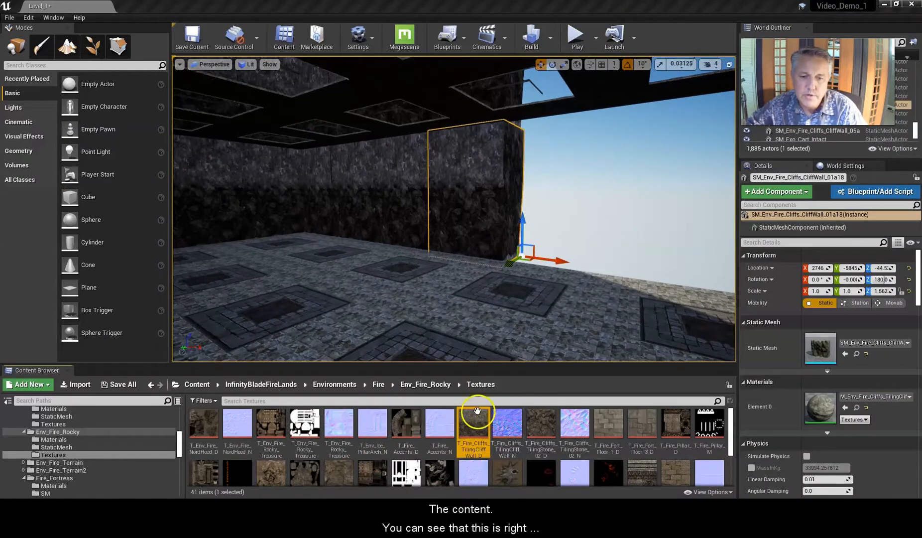
pyautogui.moveTo(921, 55); pyautogui.dragTo(364, 4)
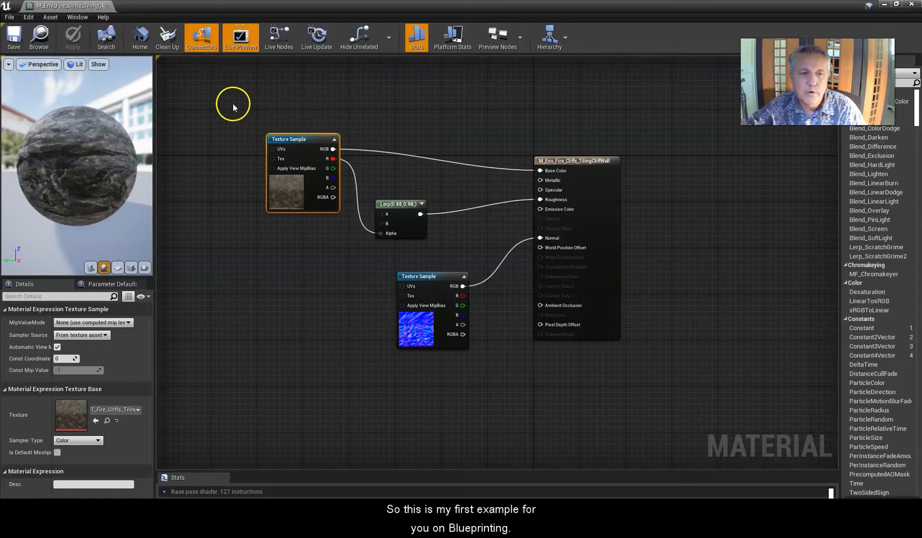
# Select all nodes of the cliff wall material and move them together to the right to free space before the colour Texture Sample
pyautogui.moveTo(222, 104); pyautogui.dragTo(624, 357)
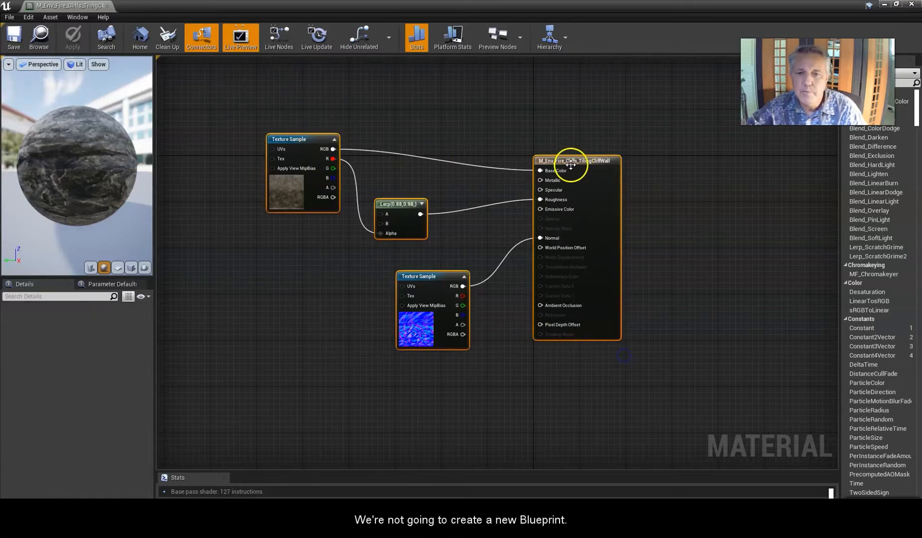
pyautogui.moveTo(570, 164); pyautogui.dragTo(713, 165)
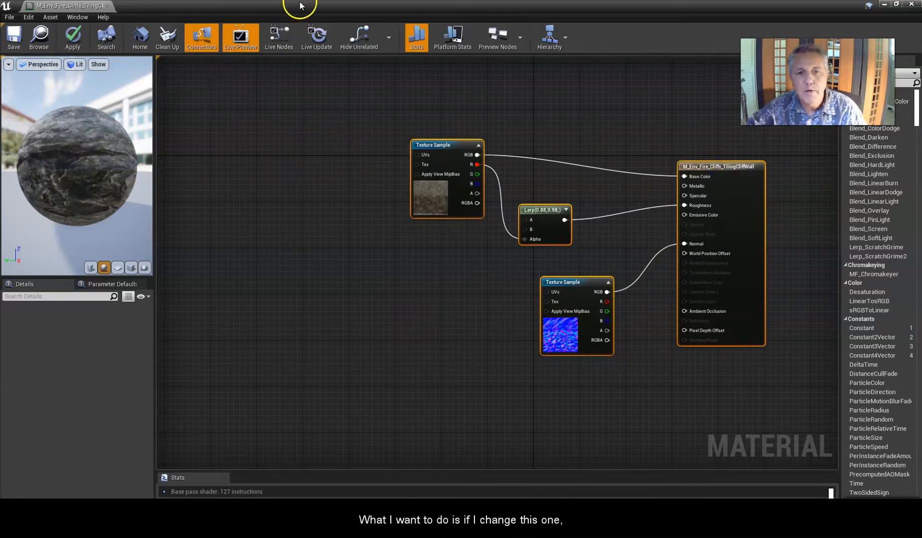
pyautogui.moveTo(317, 10); pyautogui.dragTo(451, 254)
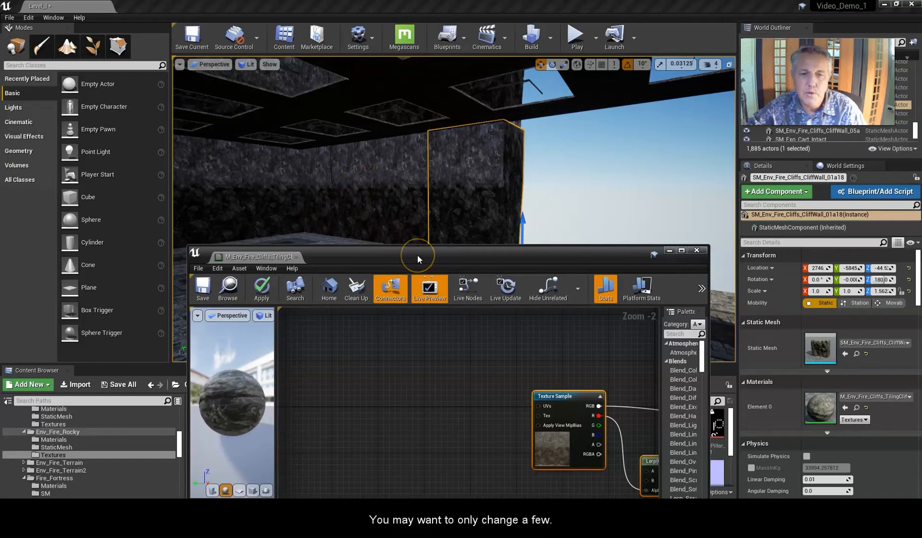
pyautogui.moveTo(418, 255); pyautogui.dragTo(411, 10)
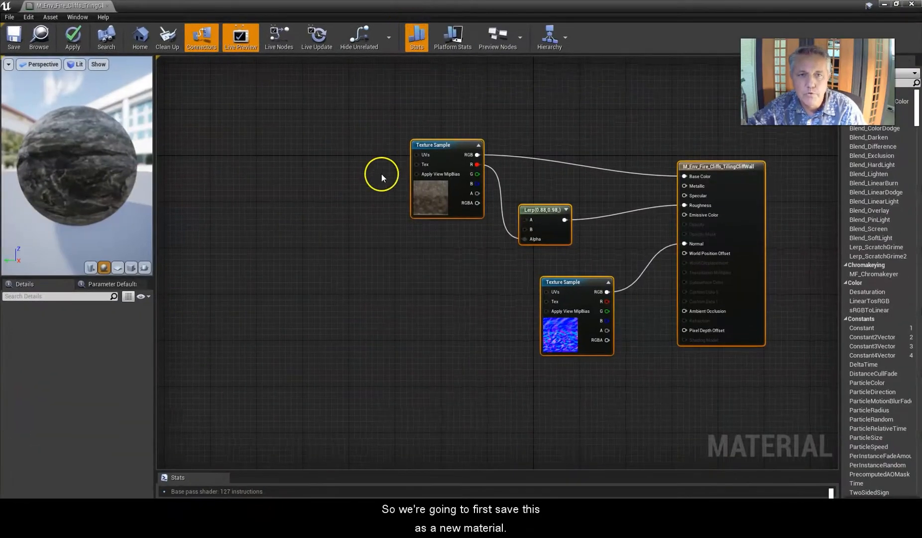
# Save the material as a new asset named M_Env_Fire_Cliffs_TilingCliffWall_180 in the Env_Fire_Rocky Materials folder
pyautogui.click(9, 17)
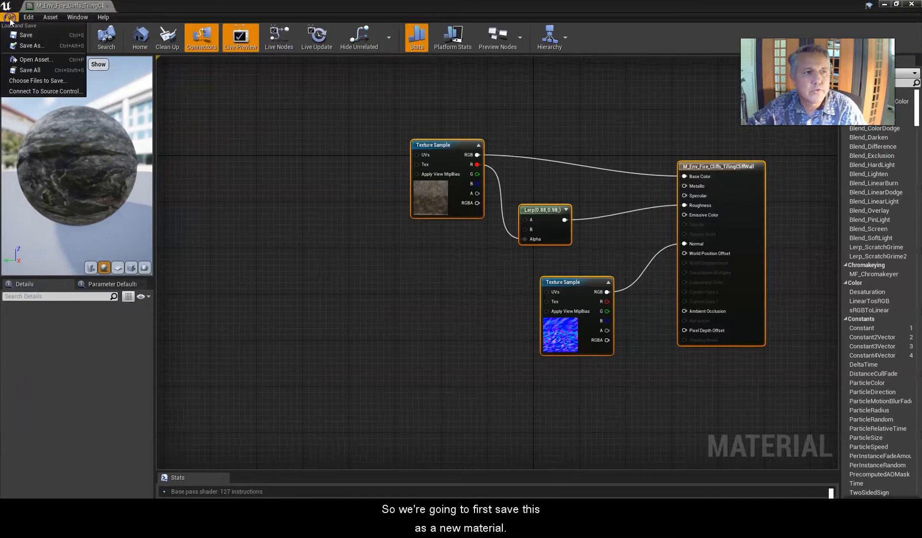
pyautogui.click(20, 45)
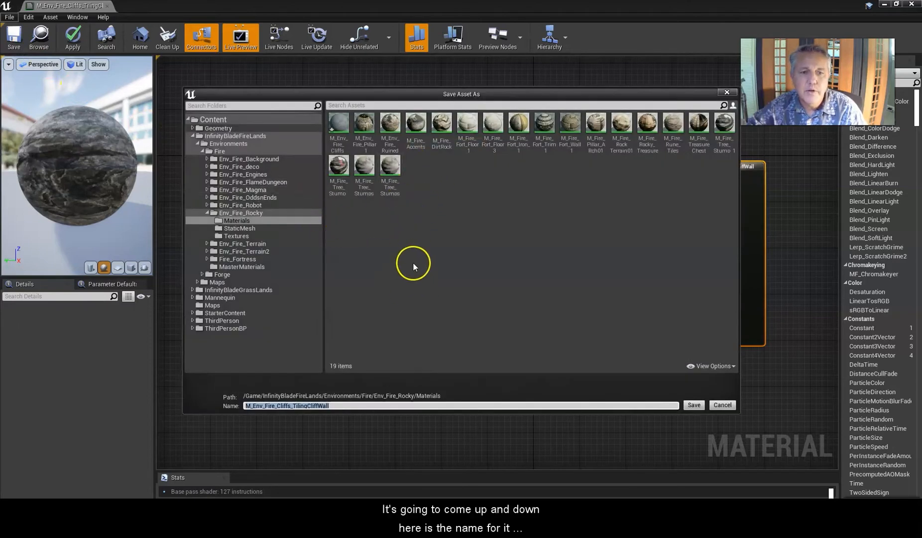
pyautogui.click(338, 407)
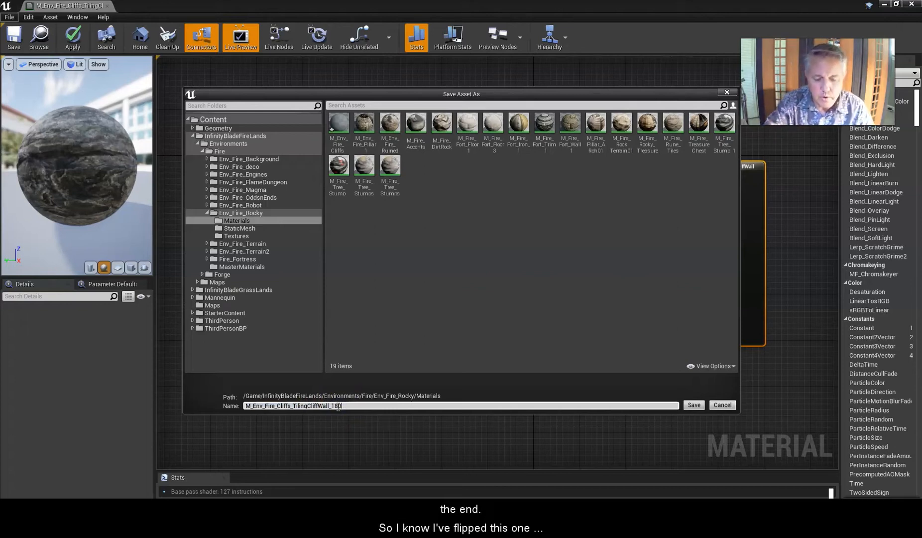
pyautogui.press('Return')
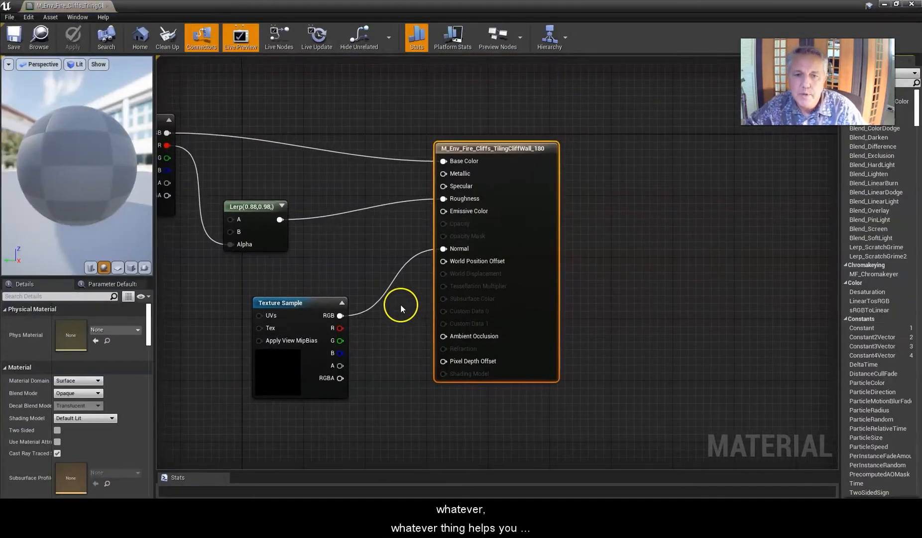
pyautogui.moveTo(354, 114); pyautogui.dragTo(516, 102, button='right')
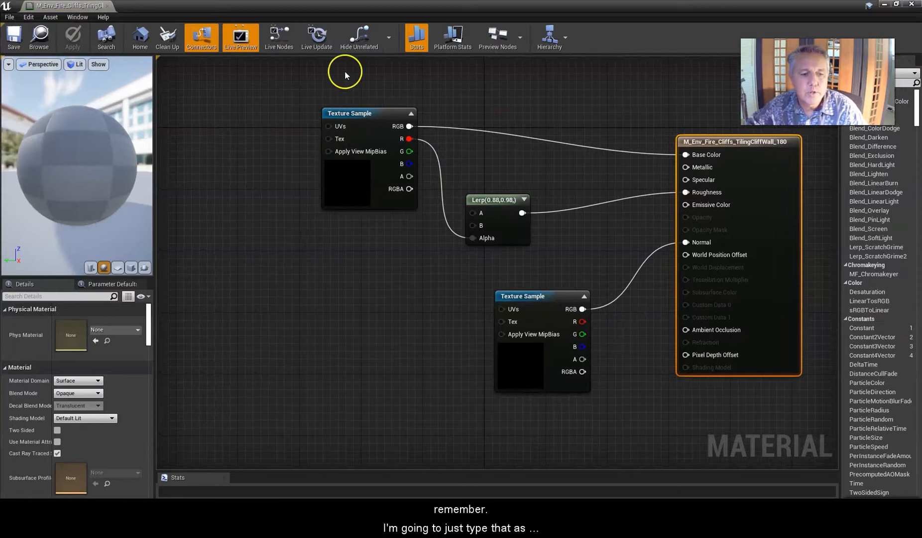
# Search the whole Content folder for M_Env_fire_cliff to locate the new _180 material beside the original
pyautogui.moveTo(352, 8); pyautogui.dragTo(921, 80)
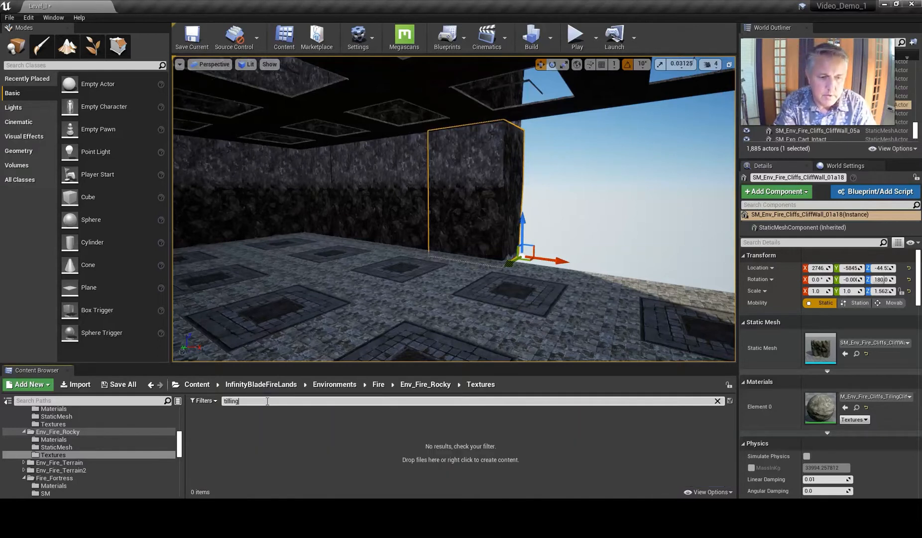
pyautogui.press('BackSpace')
pyautogui.press('BackSpace')
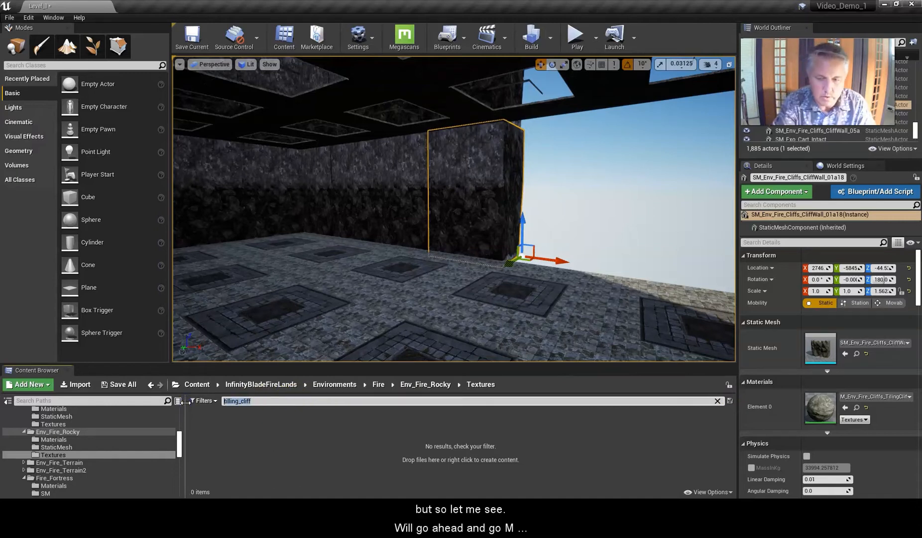
pyautogui.write('M_E')
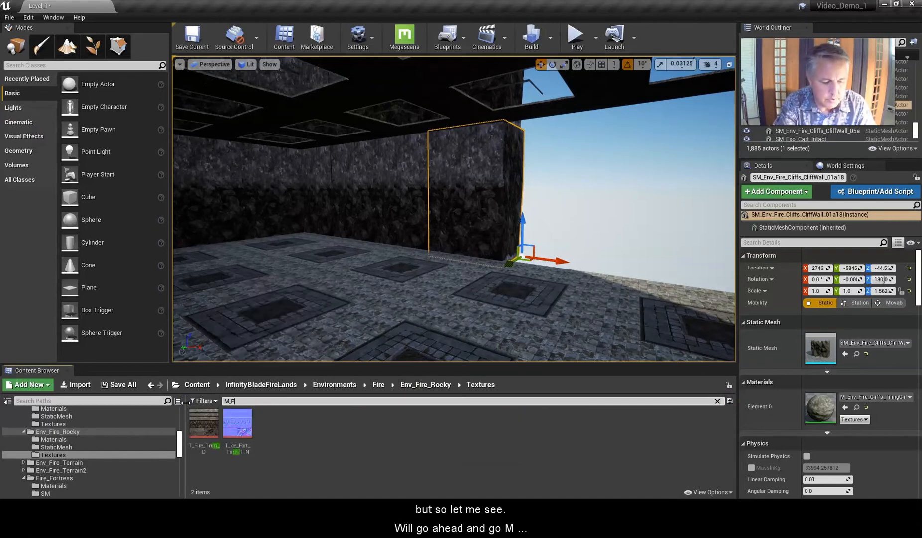
pyautogui.write('N')
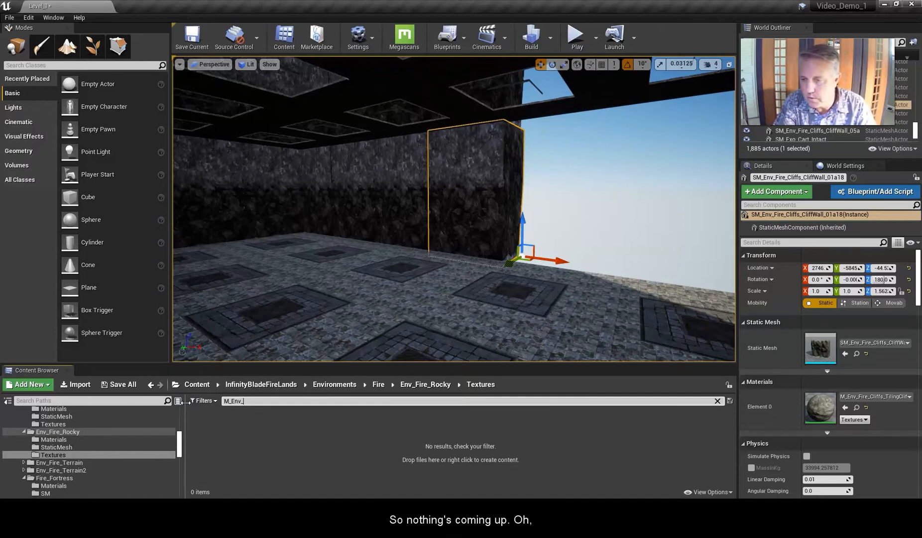
pyautogui.write('v_fire_cliff')
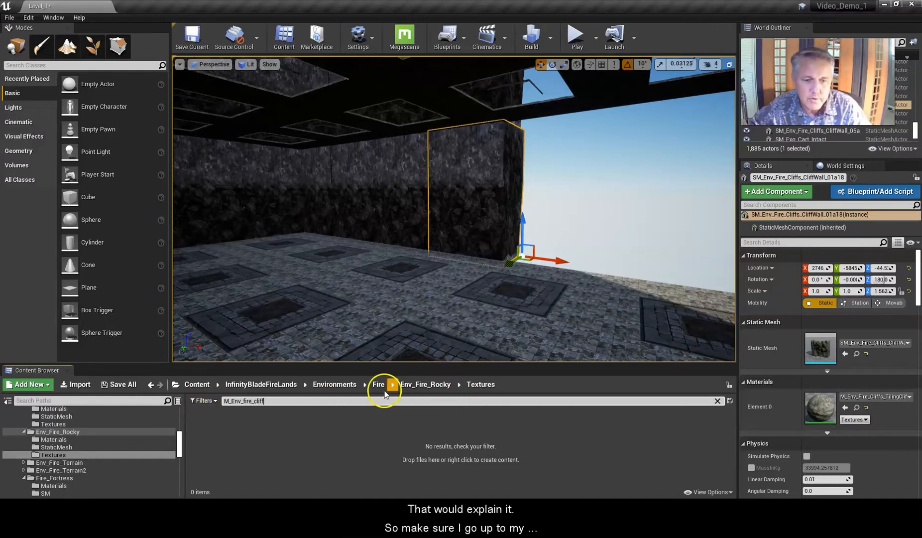
pyautogui.click(202, 384)
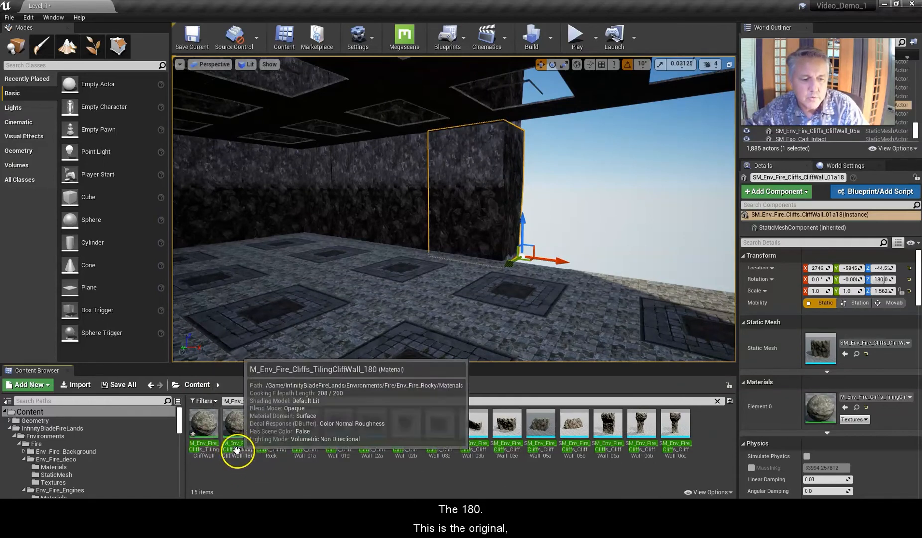
# Bring back the _180 material's editor at full size and check the PowerPoint slide "Rotating a Texture in a Material"
pyautogui.moveTo(921, 69); pyautogui.dragTo(479, 34)
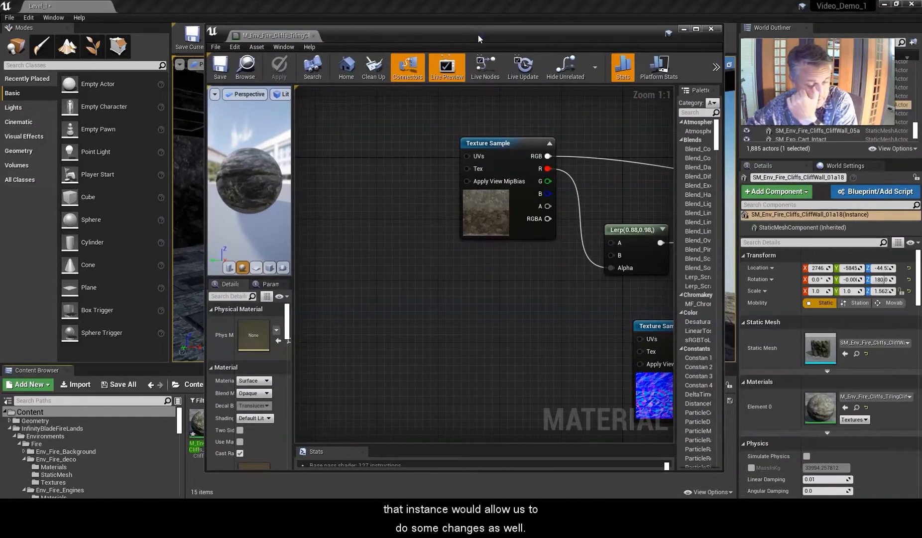
pyautogui.moveTo(454, 29); pyautogui.dragTo(436, 30)
pyautogui.click(439, 81)
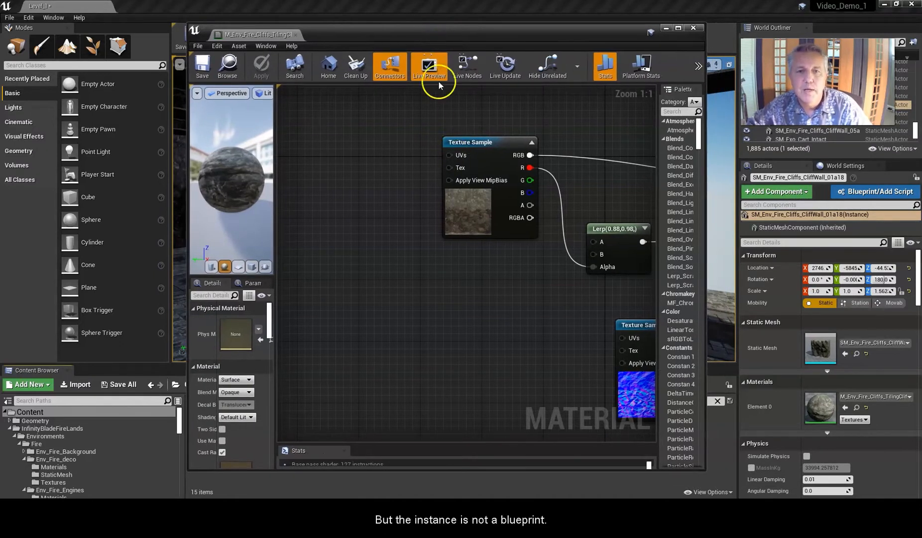
pyautogui.doubleClick(446, 33)
pyautogui.click(428, 508)
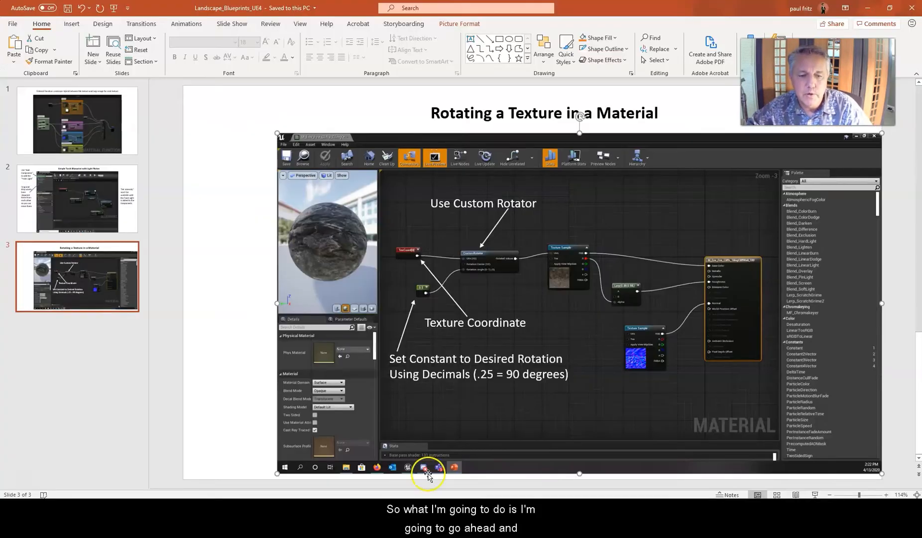
pyautogui.moveTo(579, 9); pyautogui.dragTo(921, 148)
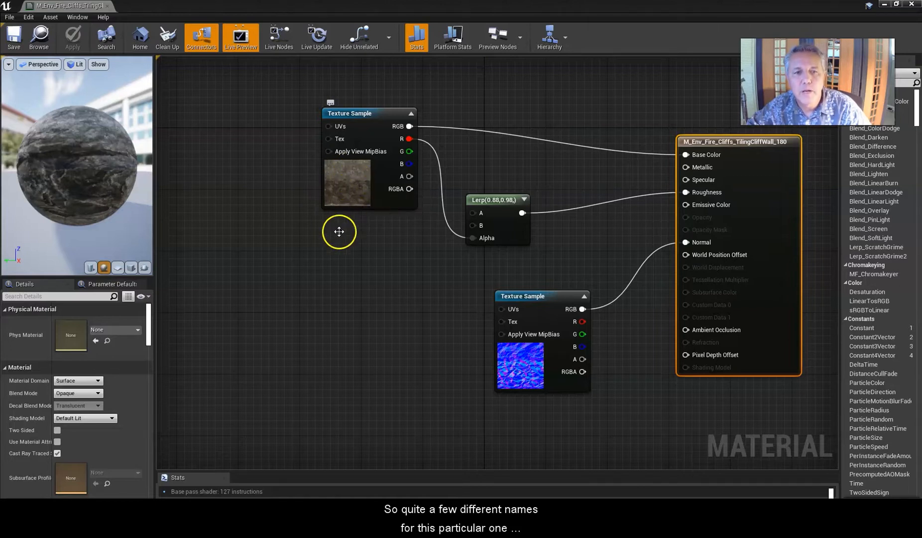
# Add a CustomRotator node to the graph and place it to the left of the colour Texture Sample
pyautogui.moveTo(335, 256)
pyautogui.mouseDown(button='right')
pyautogui.moveTo(401, 257)
pyautogui.moveTo(391, 261)
pyautogui.moveTo(400, 264)
pyautogui.mouseUp(button='right')
pyautogui.scroll(-1, 401, 255)
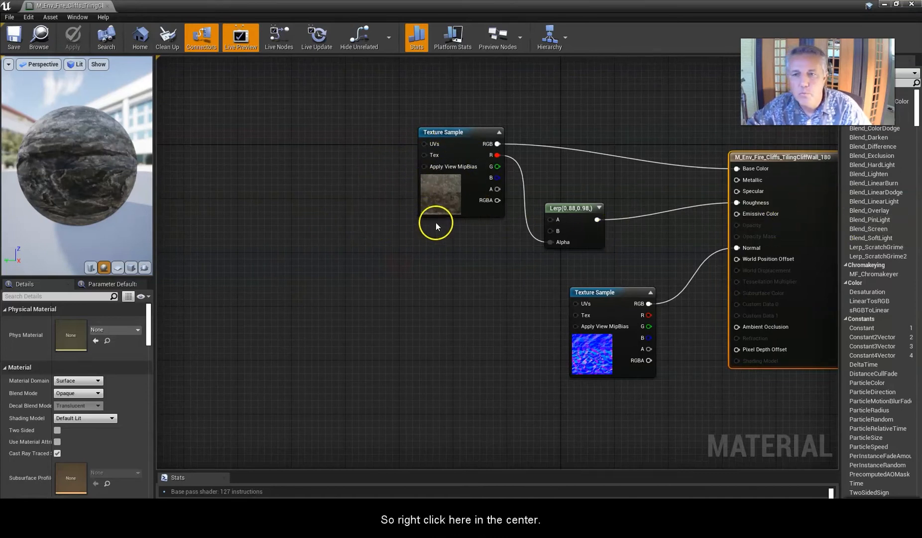
pyautogui.rightClick(341, 227)
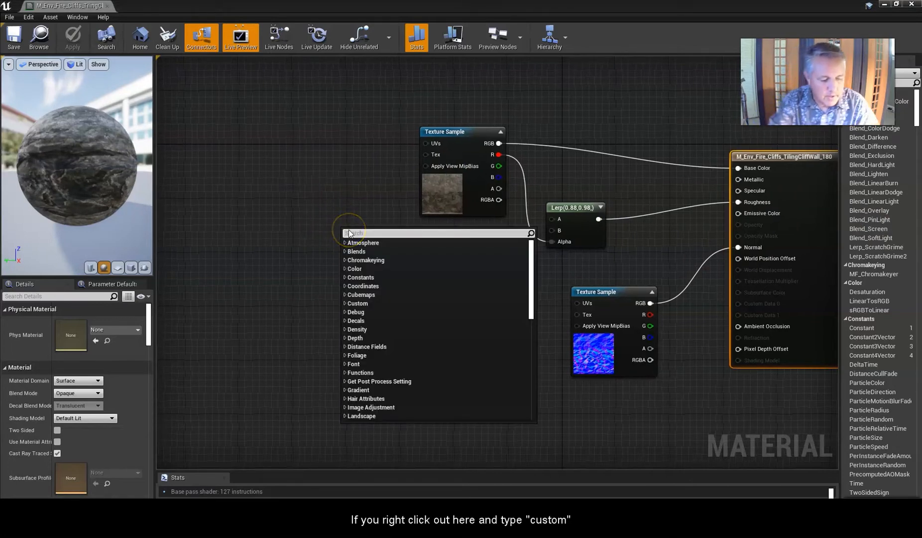
pyautogui.write('custom')
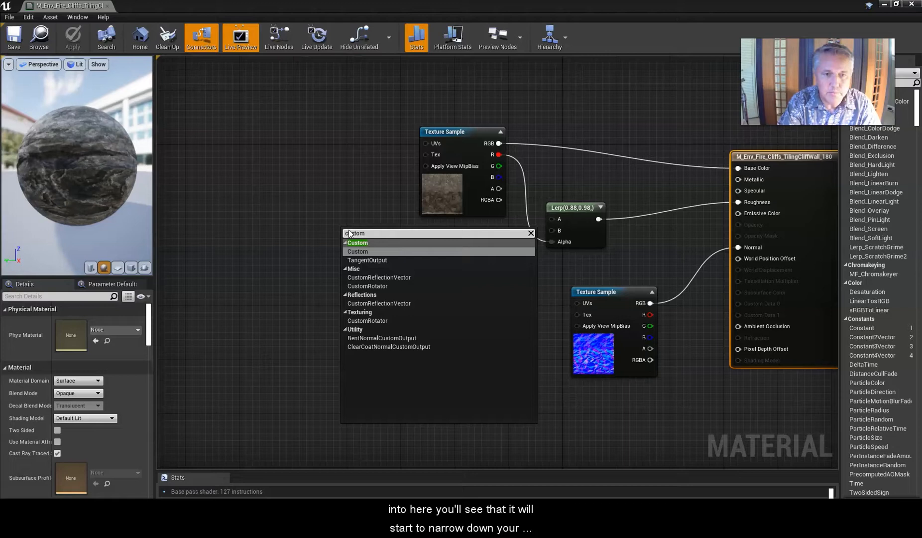
pyautogui.click(360, 287)
pyautogui.moveTo(398, 233); pyautogui.dragTo(314, 118)
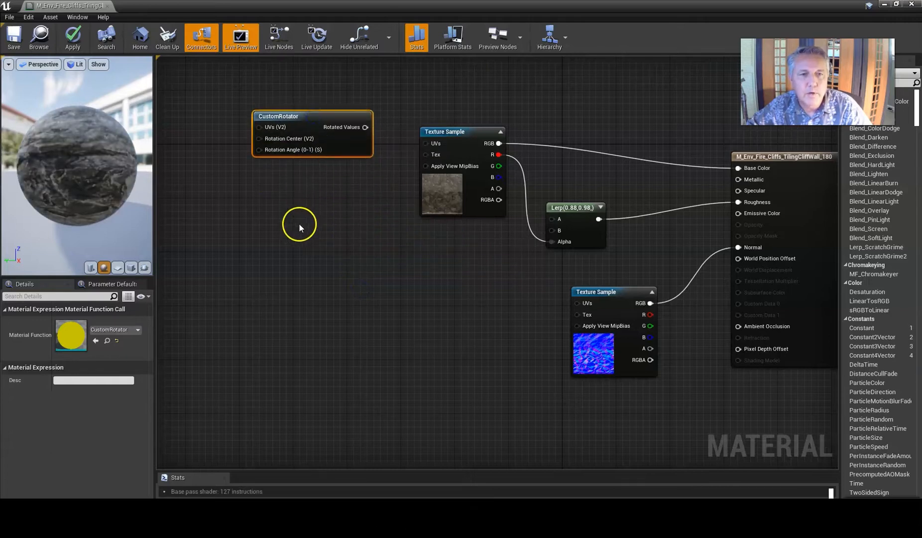
# Add a TextureCoordinate node and place it to the upper left of the CustomRotator node
pyautogui.moveTo(301, 225); pyautogui.dragTo(515, 293, button='right')
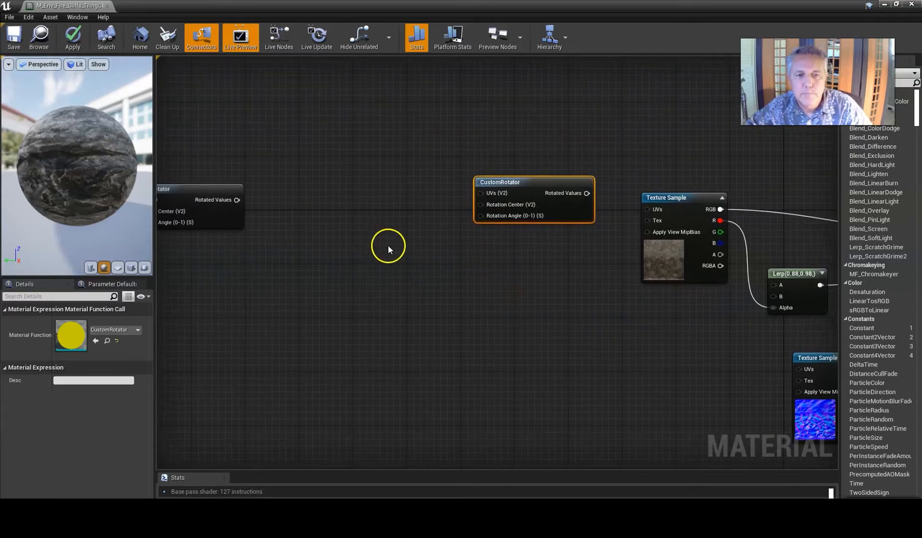
pyautogui.moveTo(390, 247); pyautogui.dragTo(338, 249, button='right')
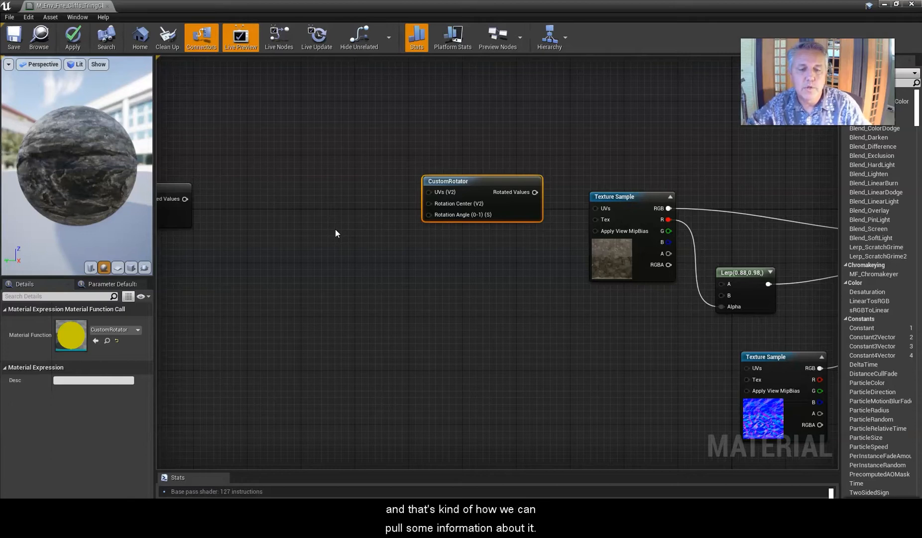
pyautogui.rightClick(311, 221)
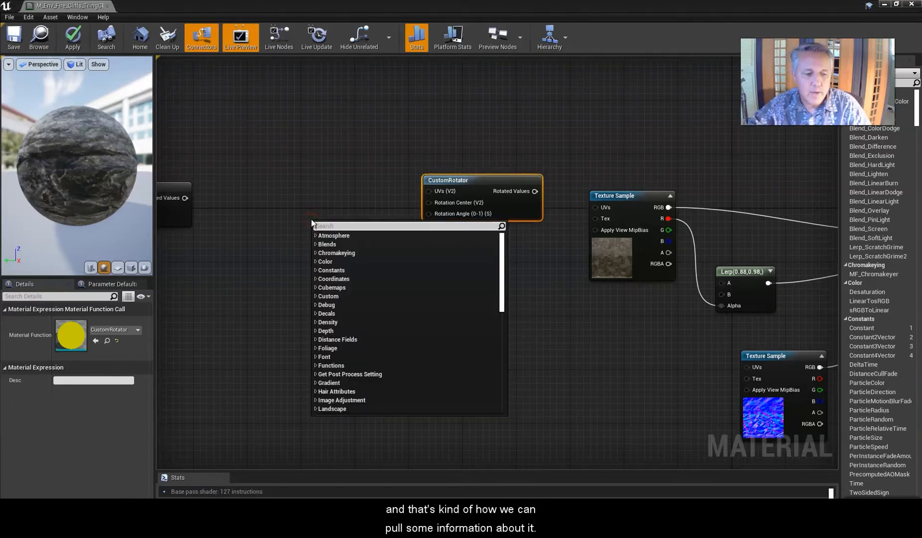
pyautogui.write('texture')
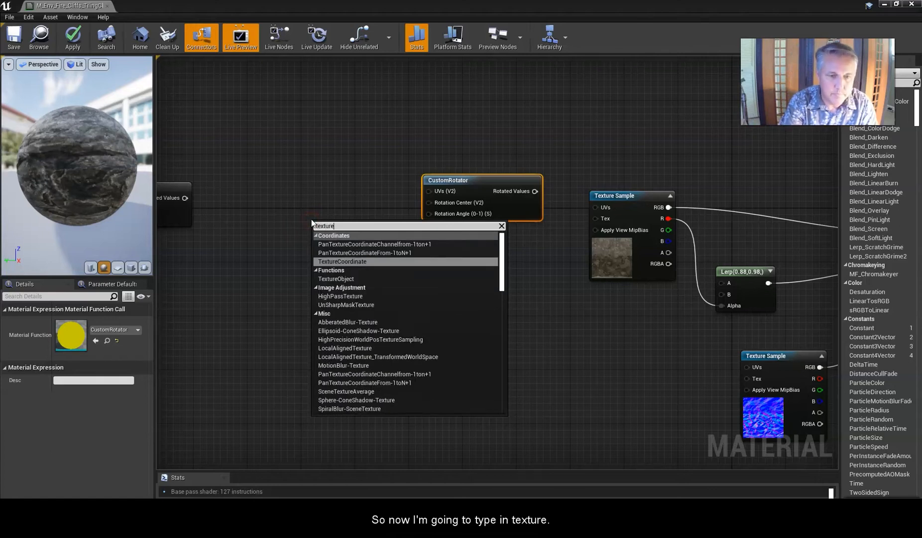
pyautogui.click(328, 261)
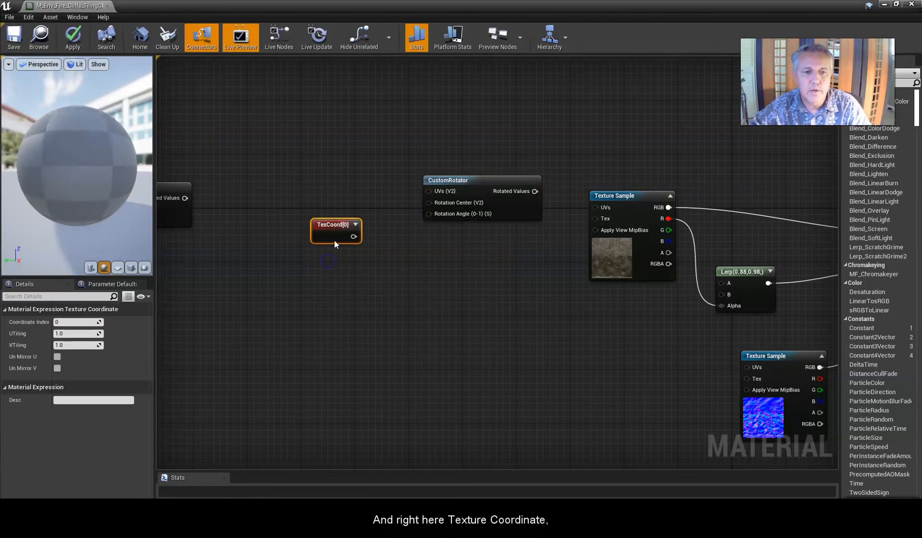
pyautogui.moveTo(334, 229); pyautogui.dragTo(298, 146)
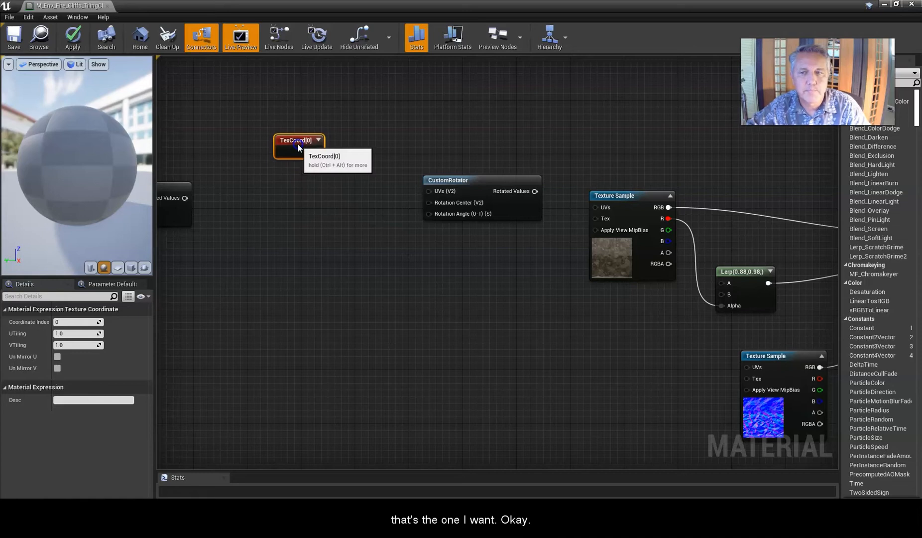
# Add a Constant node to the graph and place it below the TexCoord node
pyautogui.rightClick(329, 255)
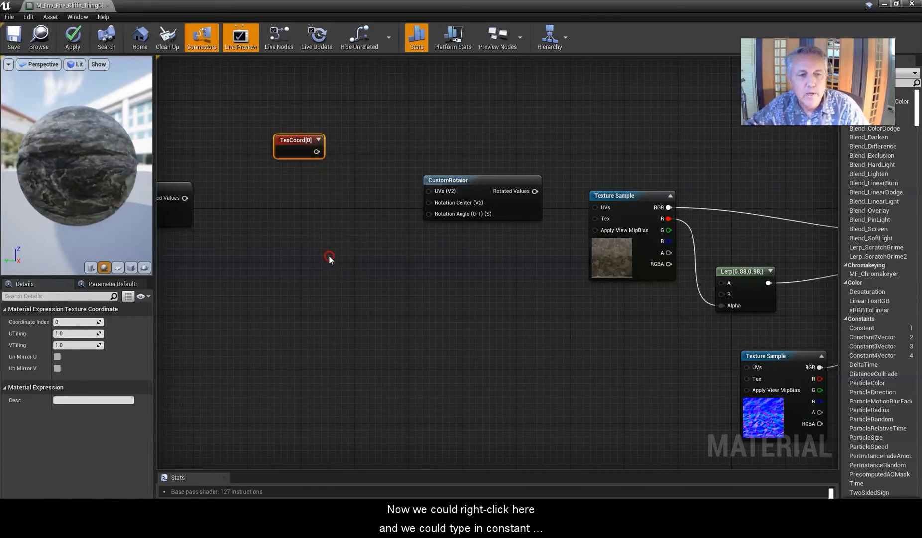
pyautogui.click(308, 250)
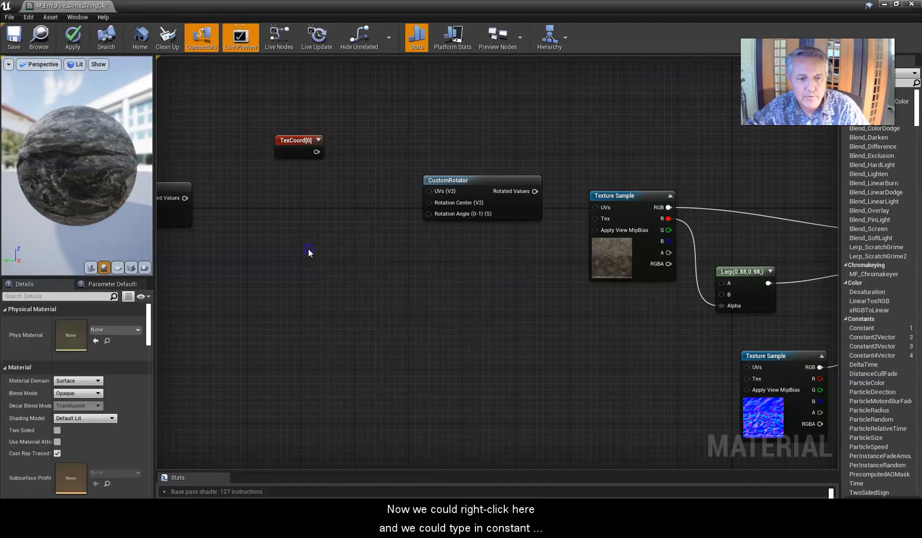
pyautogui.click(327, 272)
pyautogui.moveTo(333, 277); pyautogui.dragTo(295, 233)
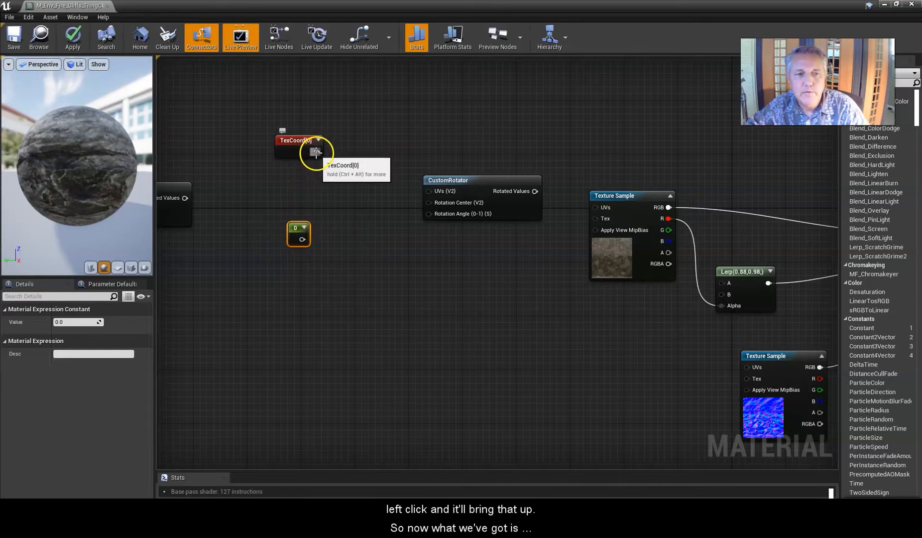
# Connect TexCoord to the CustomRotator's UVs and the Constant to its Rotation Angle, with the Constant's value set to 0.5
pyautogui.moveTo(316, 152); pyautogui.dragTo(427, 191)
pyautogui.moveTo(302, 239); pyautogui.dragTo(432, 214)
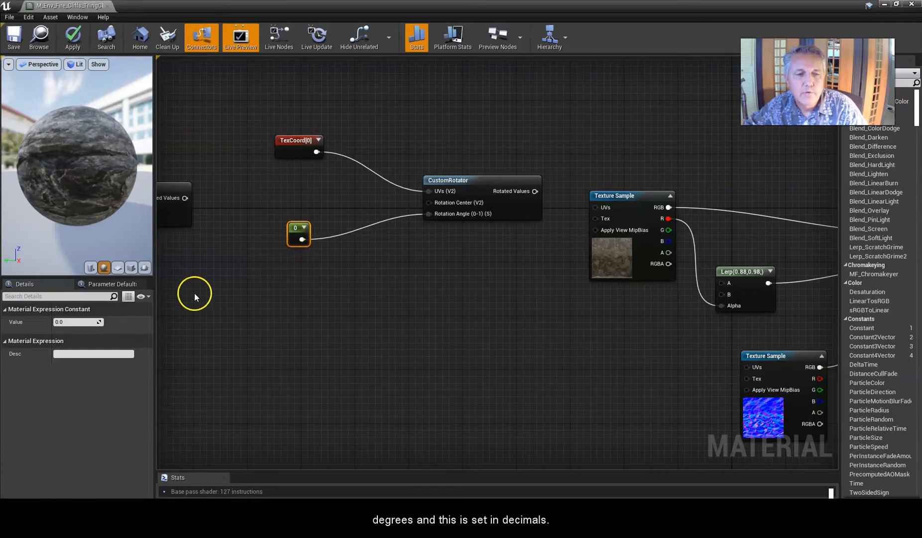
pyautogui.click(75, 322)
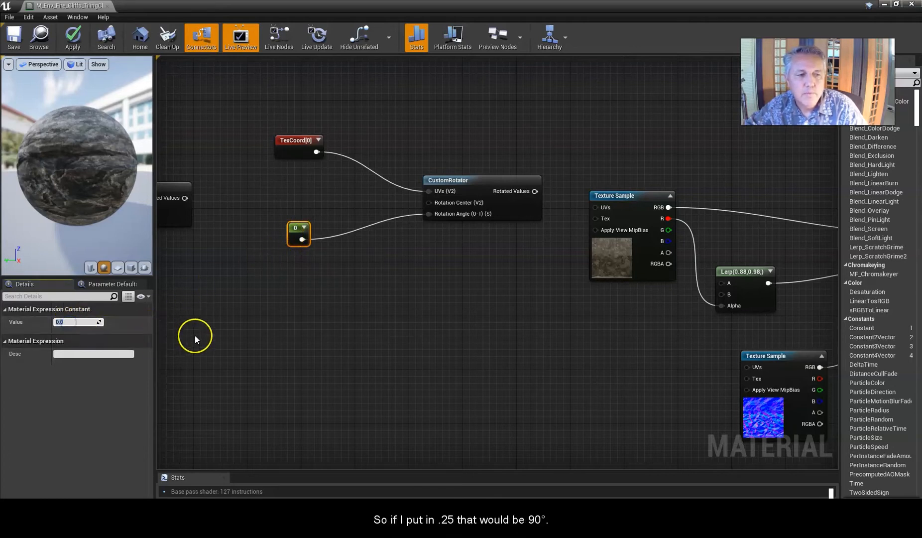
pyautogui.write('.5')
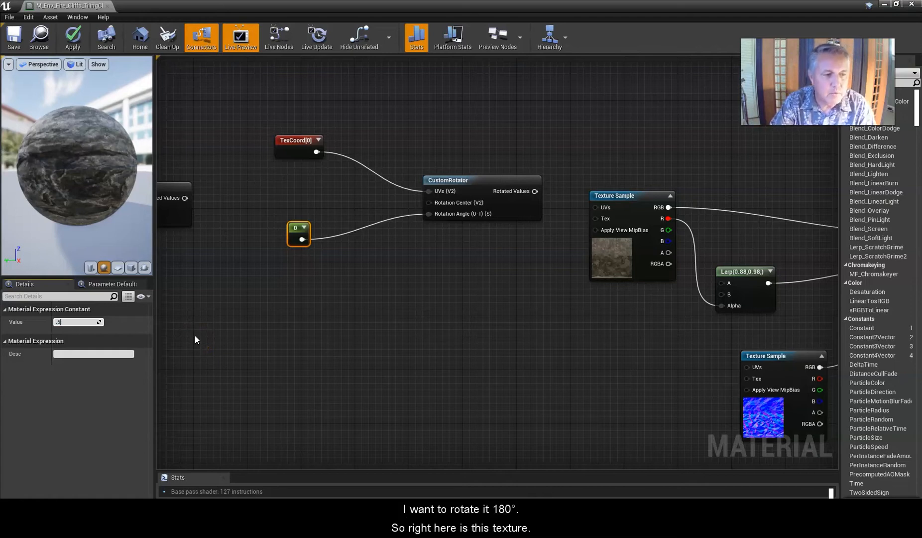
pyautogui.press('Return')
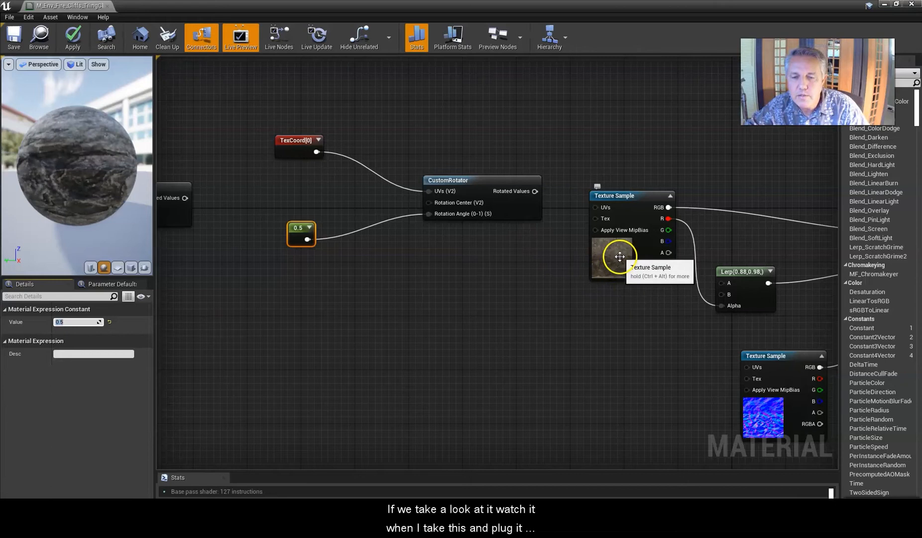
# Connect the CustomRotator's Rotated Values to the UVs of both the colour and the normal Texture Sample, moving the rotator nodes lower between them
pyautogui.moveTo(535, 191); pyautogui.dragTo(598, 209)
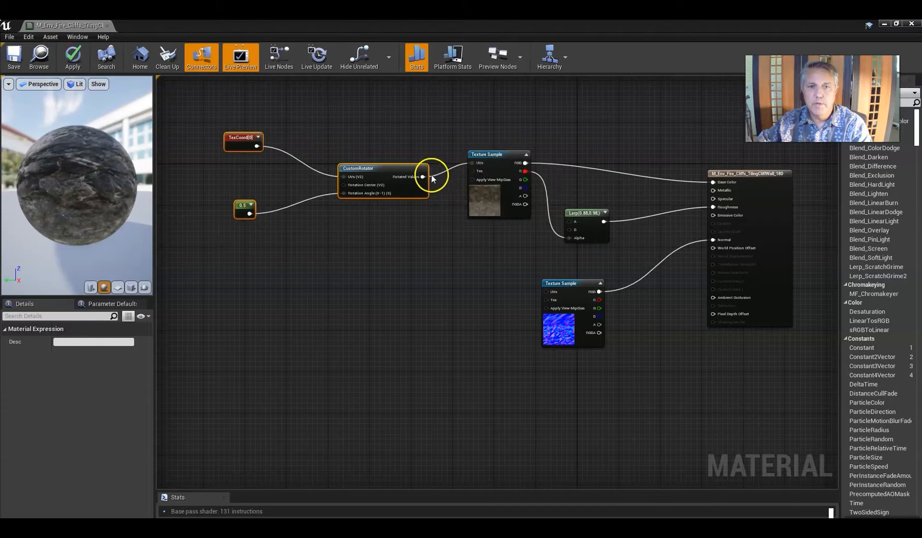
pyautogui.moveTo(369, 168); pyautogui.dragTo(337, 231)
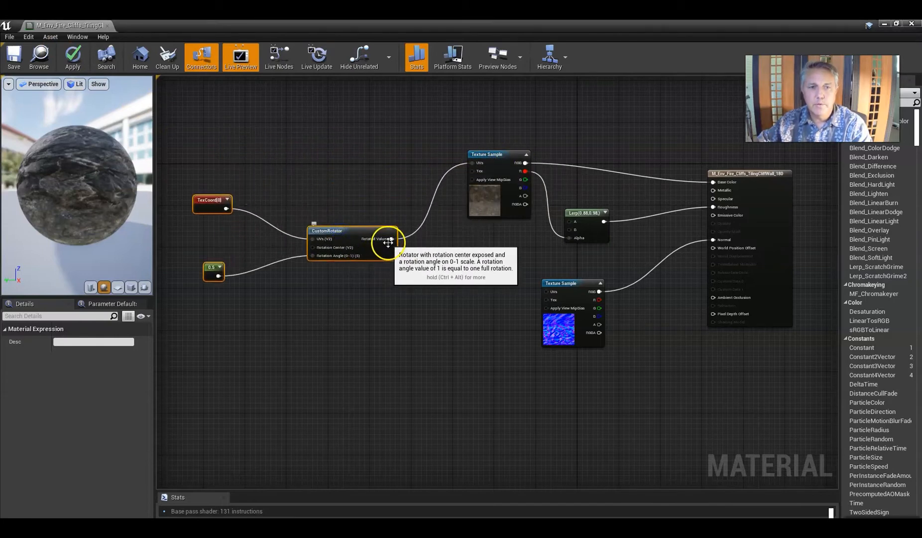
pyautogui.moveTo(392, 239); pyautogui.dragTo(550, 297)
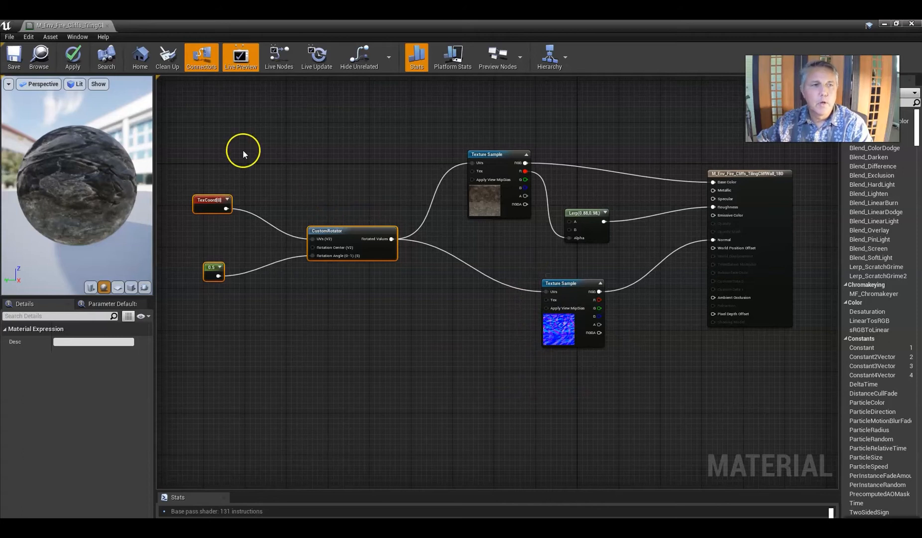
# Apply and save the _180 material, and return to the level
pyautogui.click(78, 59)
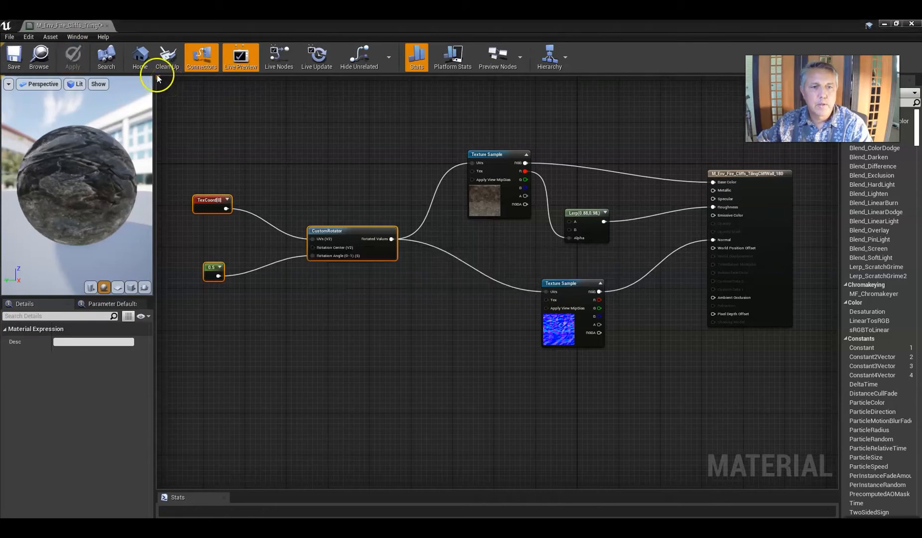
pyautogui.click(13, 54)
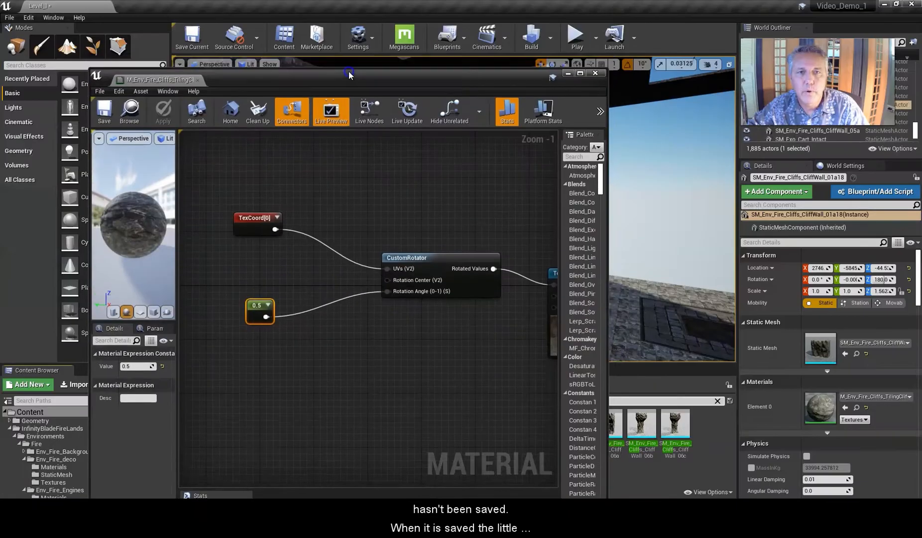
pyautogui.click(589, 75)
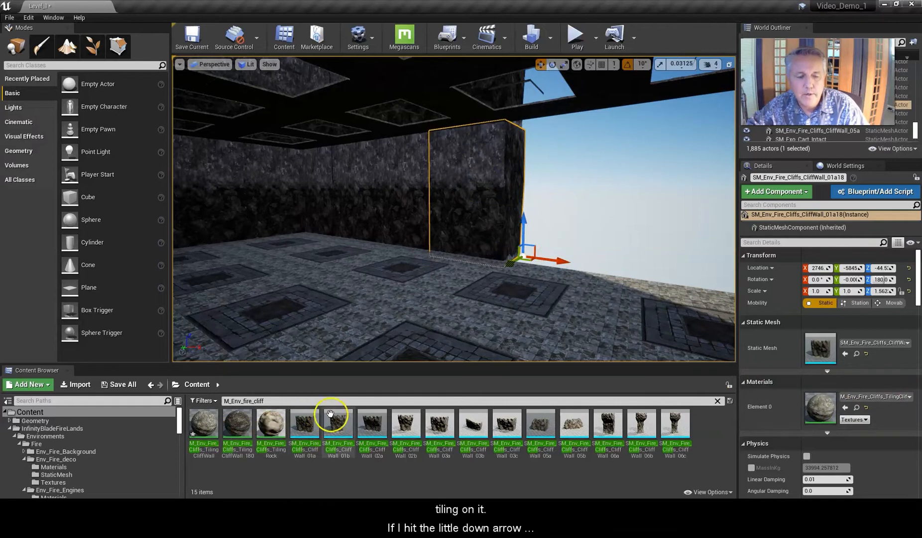
# Assign M_Env_Fire_Cliffs_TilingCliffWall_180 as the Element 0 material of the selected cliff wall piece
pyautogui.click(234, 433)
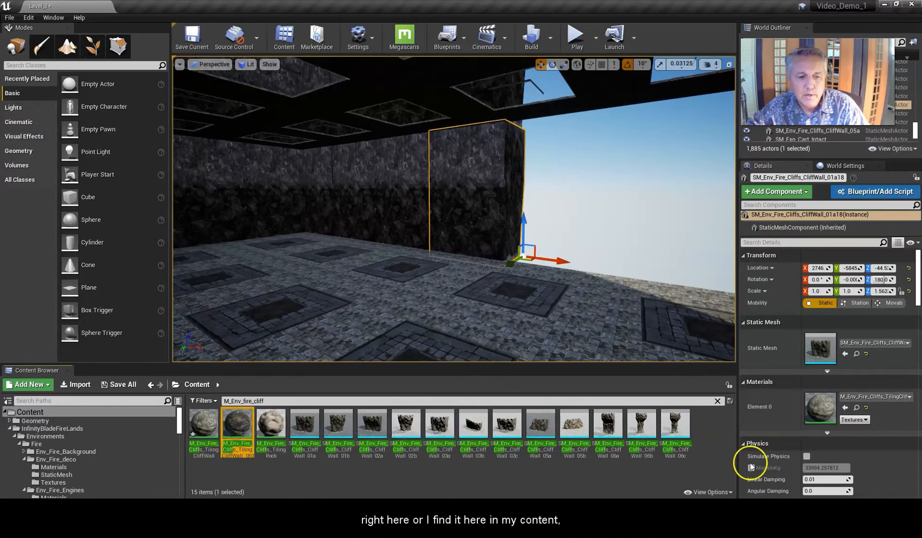
pyautogui.click(845, 408)
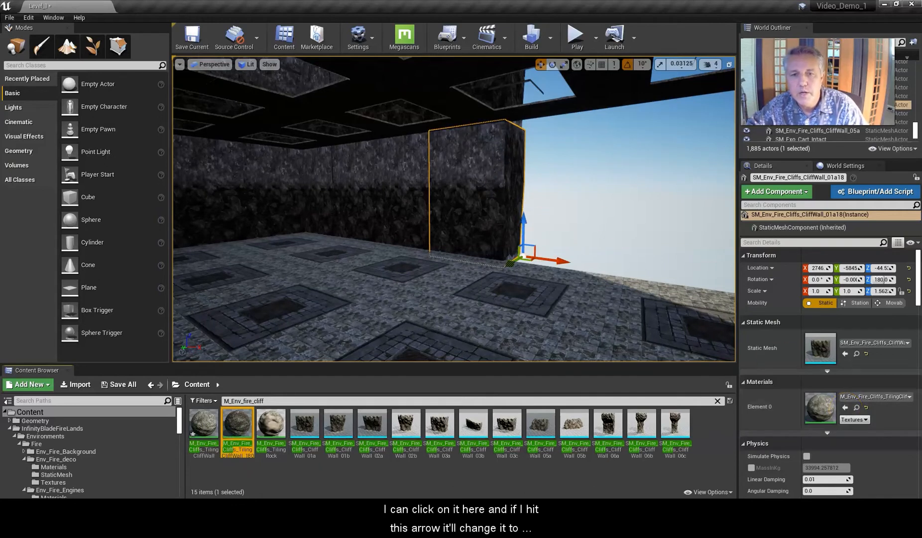
pyautogui.click(908, 397)
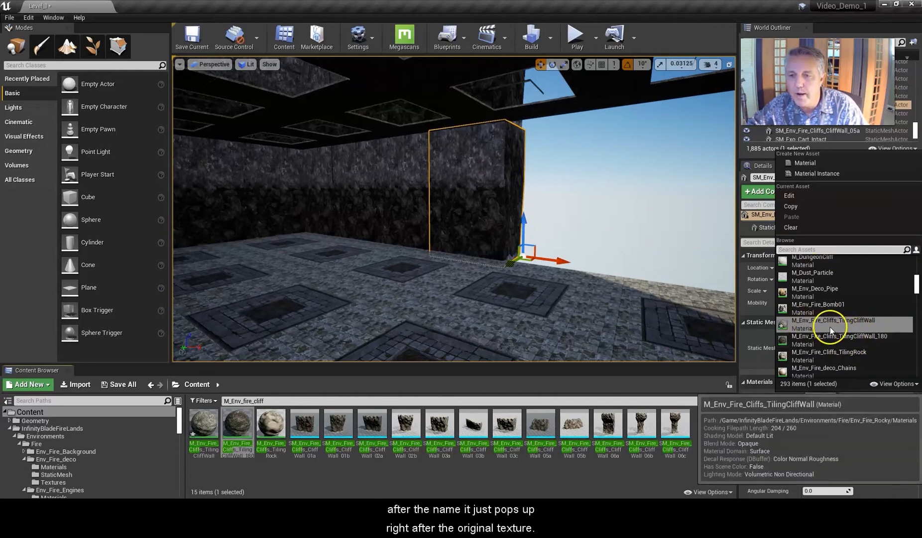
pyautogui.click(826, 344)
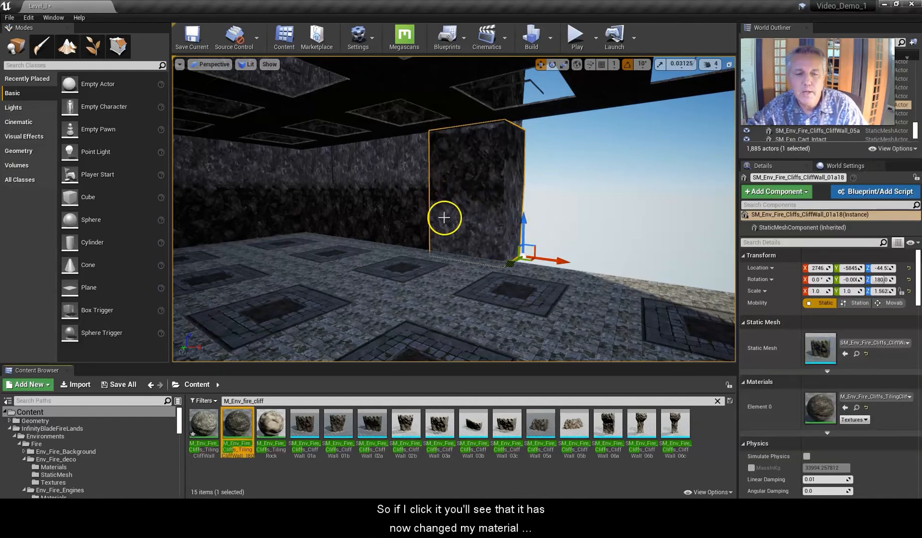
# Select the remaining lower-level cliff wall pieces together and assign them the material M_Env_Fire_Cliffs_TilingCliffWall_180
pyautogui.moveTo(588, 207); pyautogui.dragTo(531, 210, button='right')
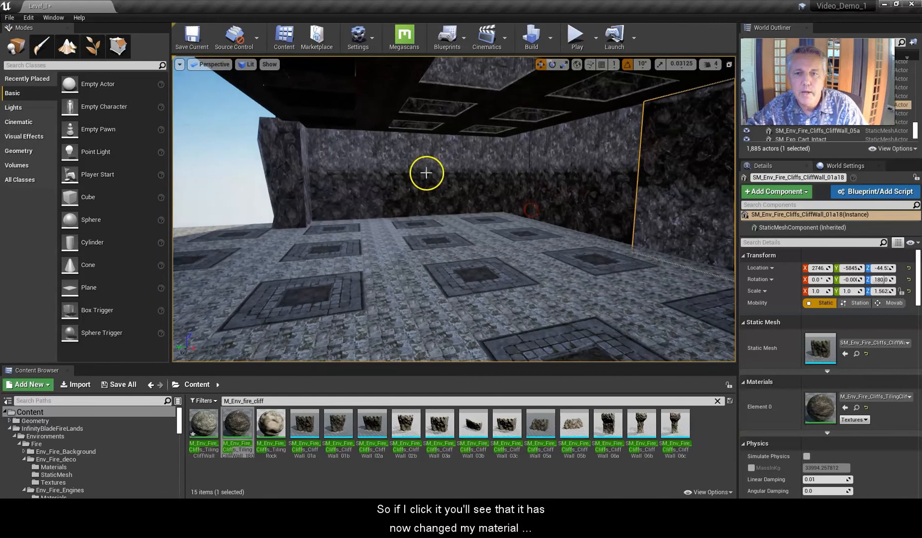
pyautogui.moveTo(232, 175); pyautogui.dragTo(233, 175, button='right')
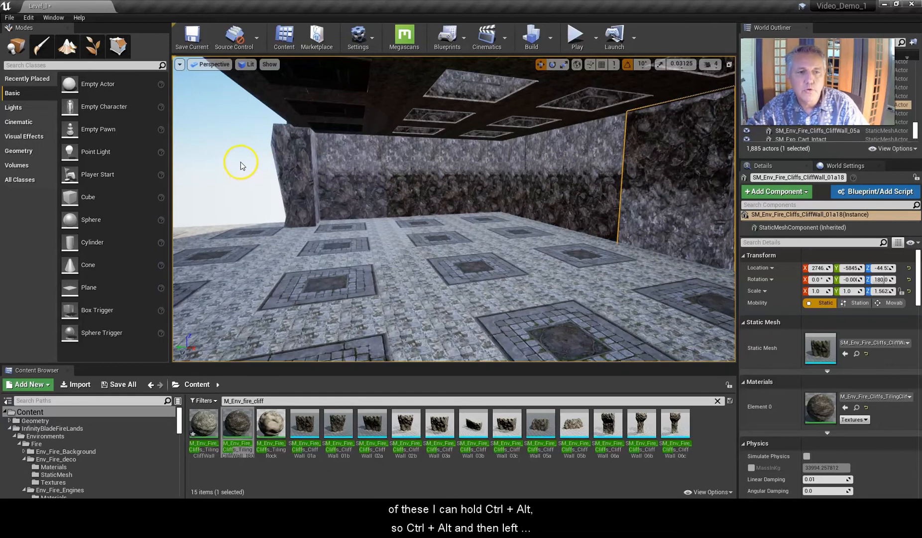
pyautogui.keyDown('ctrl'); pyautogui.keyDown('alt'); pyautogui.moveTo(240, 169); pyautogui.dragTo(240, 169); pyautogui.keyUp('alt'); pyautogui.keyUp('ctrl')
pyautogui.keyDown('ctrl'); pyautogui.keyDown('alt'); pyautogui.moveTo(362, 169); pyautogui.dragTo(610, 167); pyautogui.keyUp('alt'); pyautogui.keyUp('ctrl')
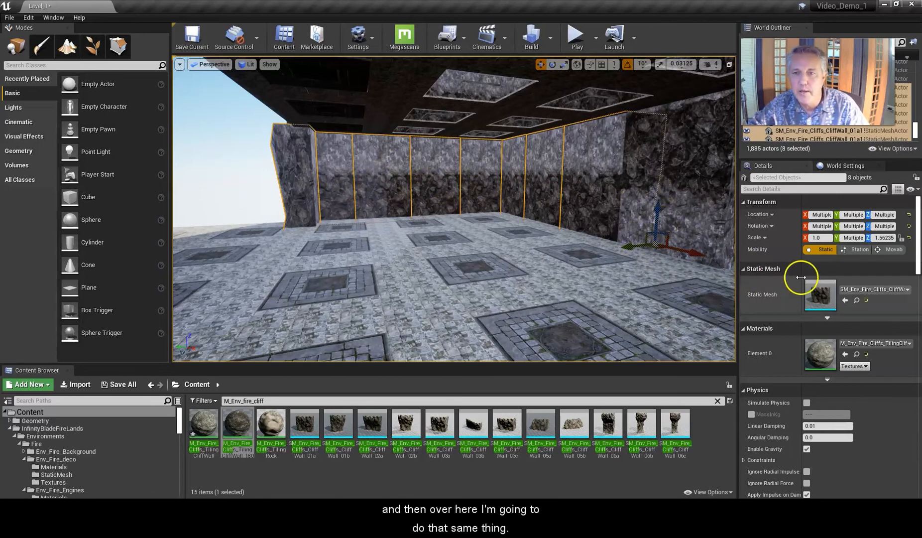
pyautogui.click(907, 344)
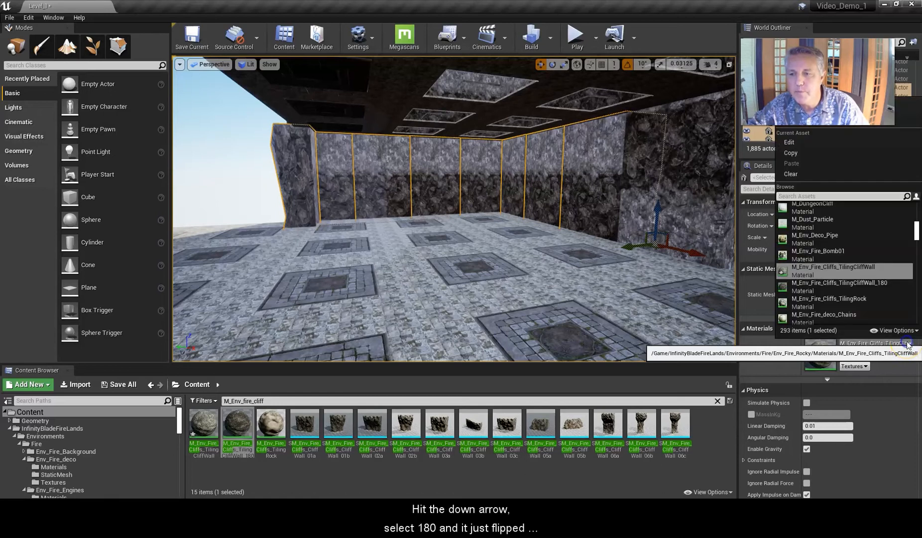
pyautogui.click(862, 285)
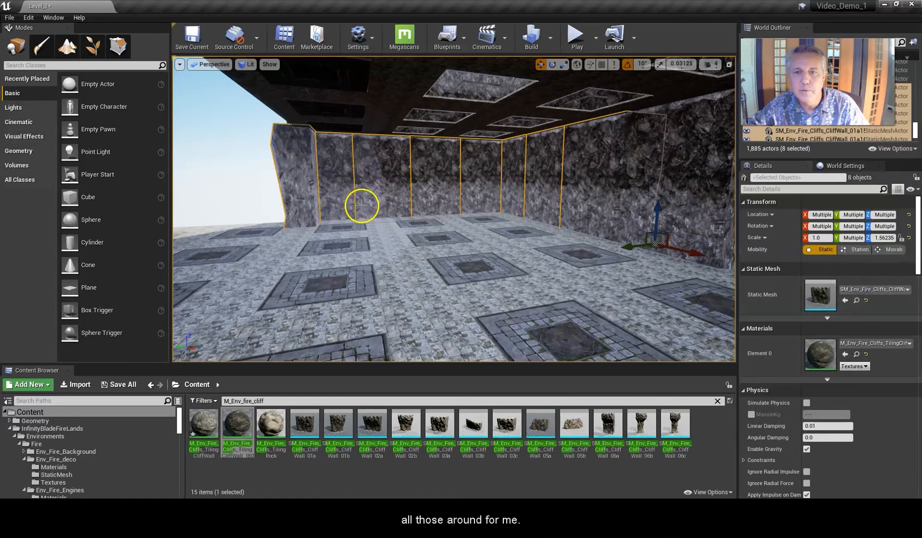
# Examine the lower and upper cliff walls from inside and outside to compare how their textures blend
pyautogui.moveTo(352, 212); pyautogui.dragTo(377, 224)
pyautogui.moveTo(376, 224); pyautogui.dragTo(398, 227, button='right')
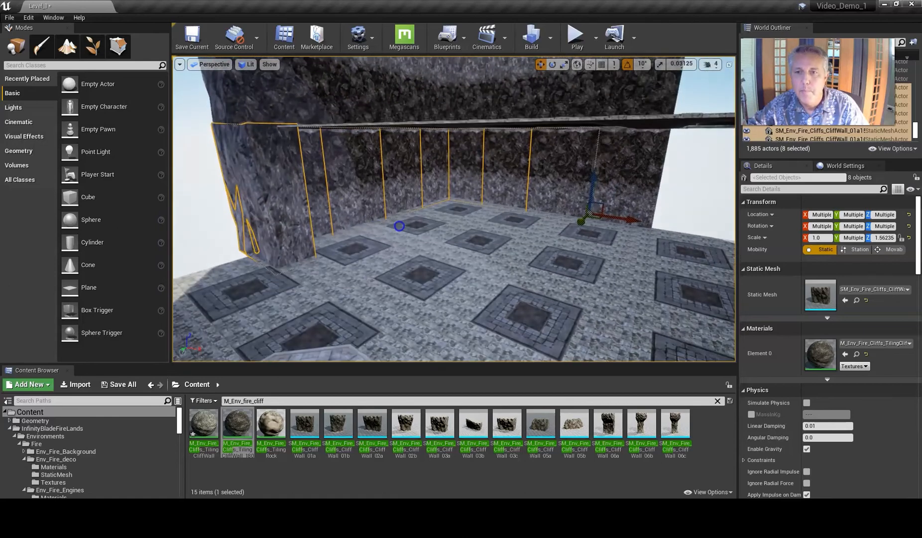
pyautogui.moveTo(360, 200); pyautogui.dragTo(319, 315, button='middle')
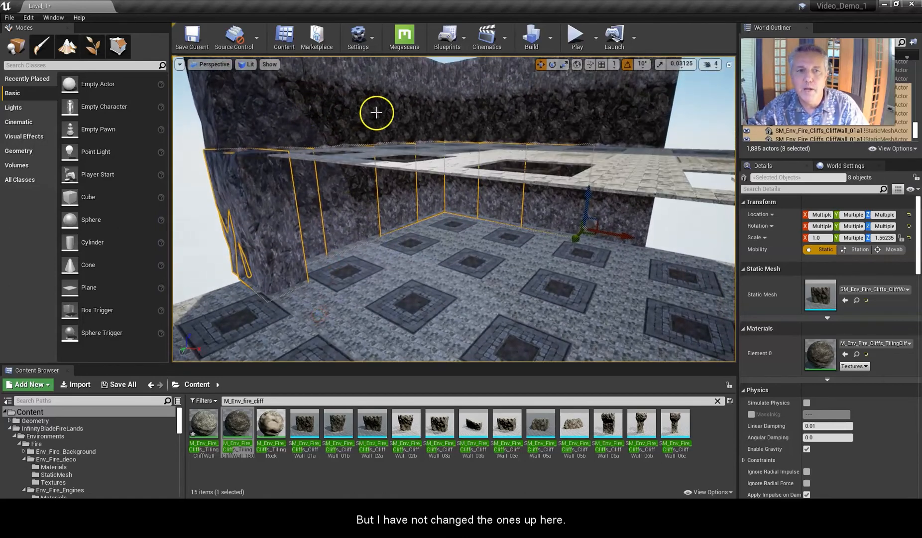
pyautogui.scroll(-2, 375, 112)
pyautogui.moveTo(286, 143); pyautogui.dragTo(432, 139, button='right')
pyautogui.moveTo(544, 219); pyautogui.dragTo(541, 132, button='right')
pyautogui.moveTo(511, 189)
pyautogui.mouseDown(button='right')
pyautogui.moveTo(609, 174)
pyautogui.moveTo(486, 181)
pyautogui.moveTo(510, 192)
pyautogui.mouseUp(button='right')
pyautogui.moveTo(511, 158); pyautogui.dragTo(491, 167, button='right')
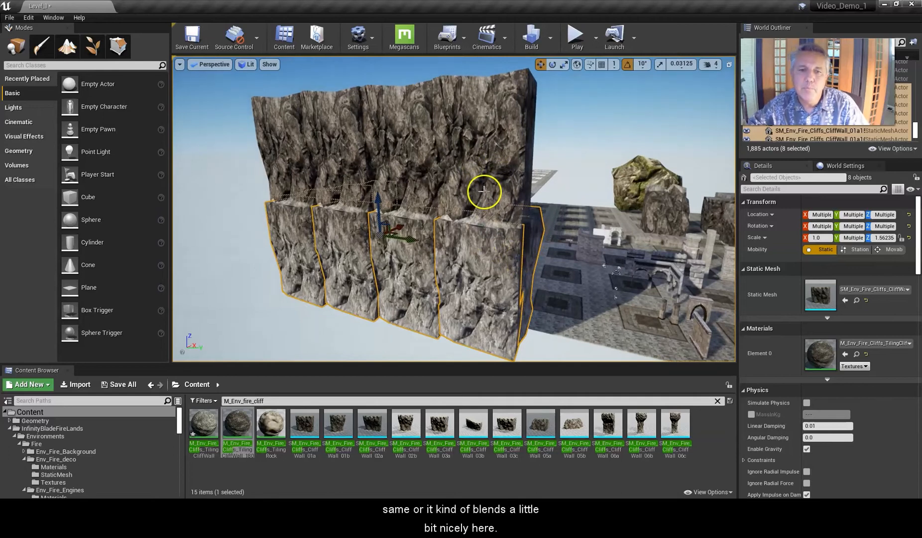
pyautogui.moveTo(506, 218); pyautogui.dragTo(475, 234, button='right')
pyautogui.moveTo(401, 268); pyautogui.dragTo(428, 264, button='right')
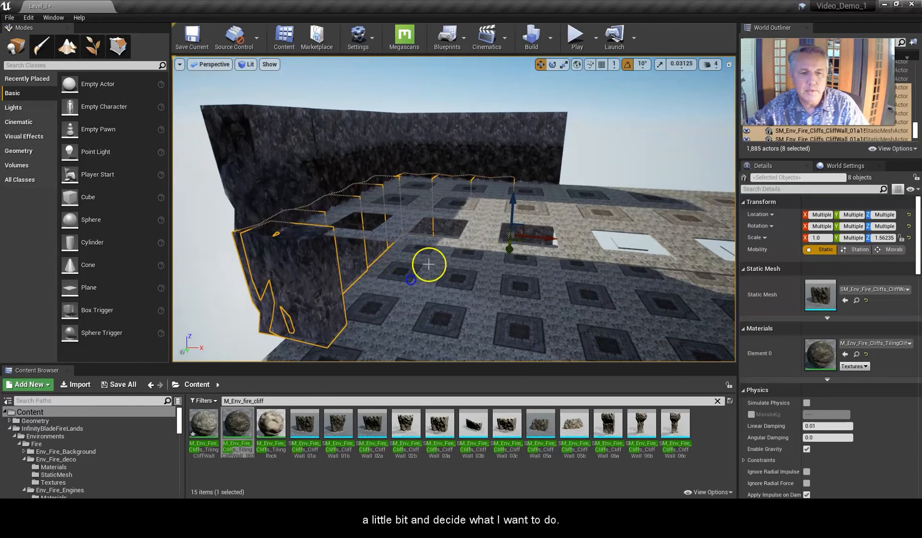
pyautogui.moveTo(598, 244); pyautogui.dragTo(457, 293, button='right')
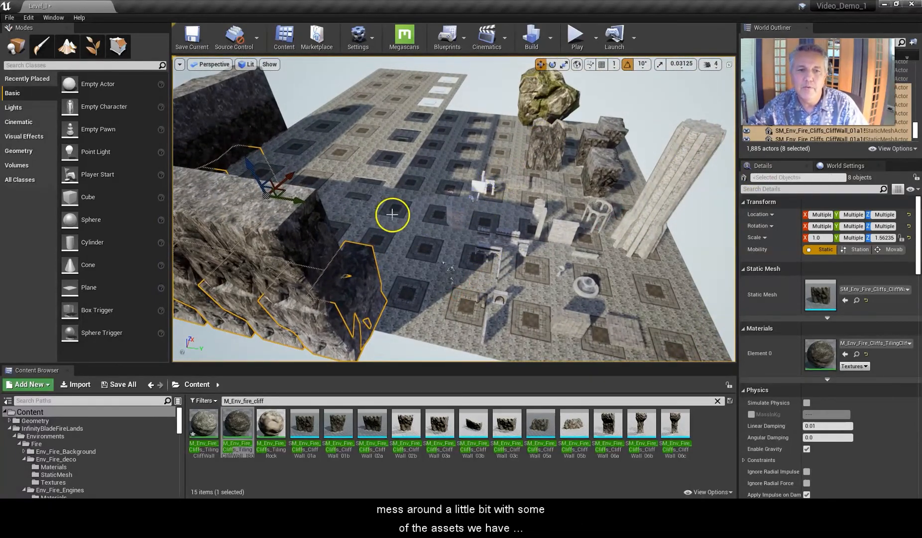
# Tour the other assets in the level, checking the rocks for missing backsides and viewing the doorways, archways and towers
pyautogui.moveTo(550, 273); pyautogui.dragTo(684, 253)
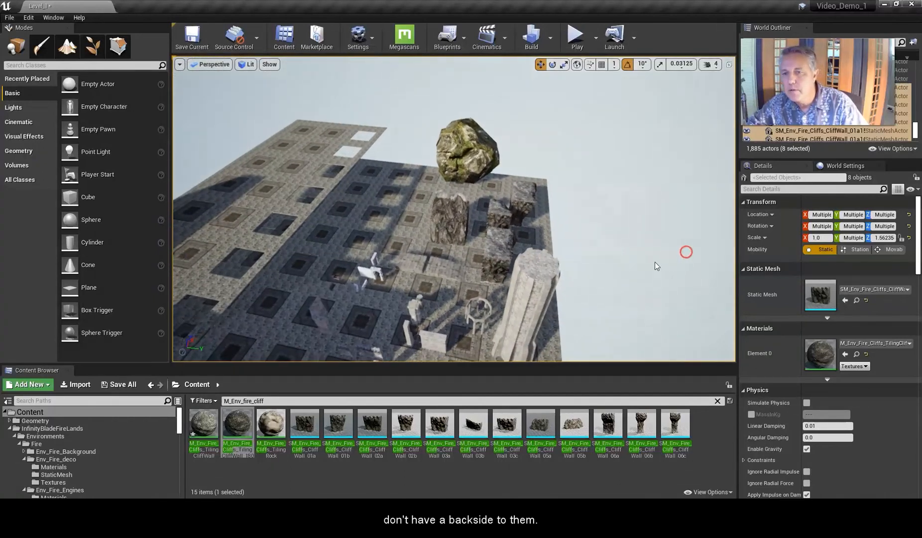
pyautogui.moveTo(655, 265); pyautogui.dragTo(655, 262, button='right')
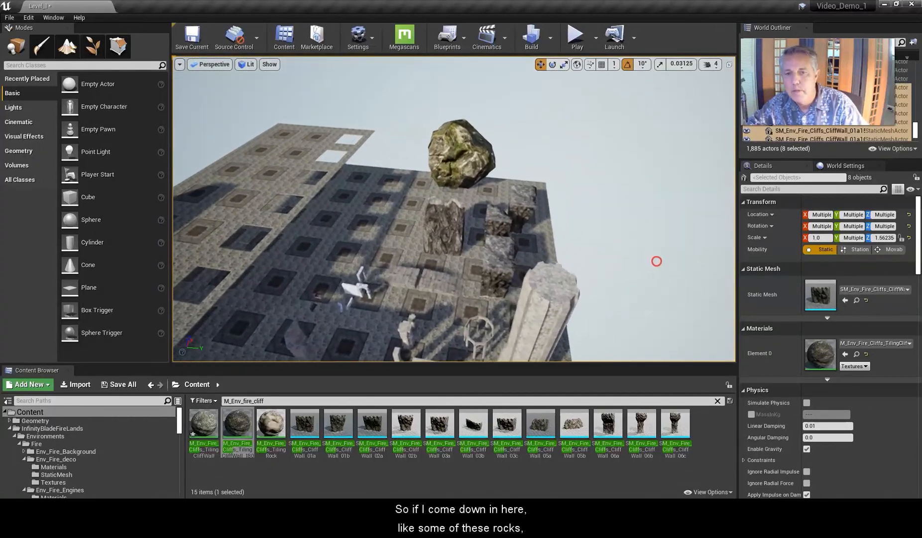
pyautogui.moveTo(693, 250); pyautogui.dragTo(694, 249, button='right')
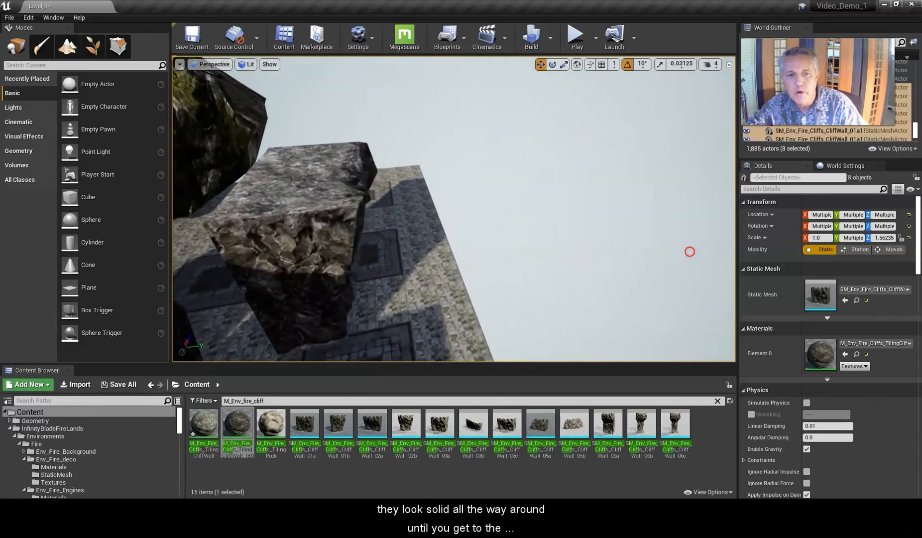
pyautogui.moveTo(683, 248); pyautogui.dragTo(261, 221, button='right')
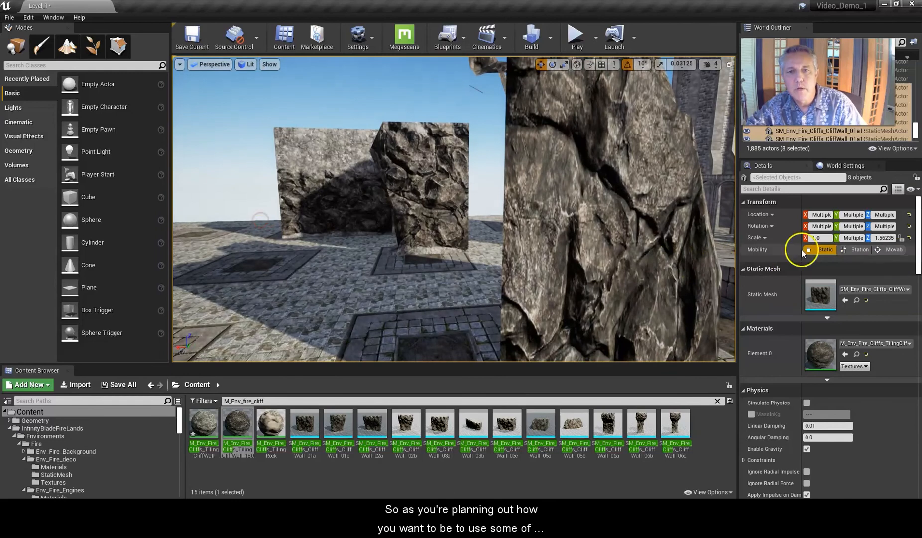
pyautogui.moveTo(676, 226); pyautogui.dragTo(739, 246, button='right')
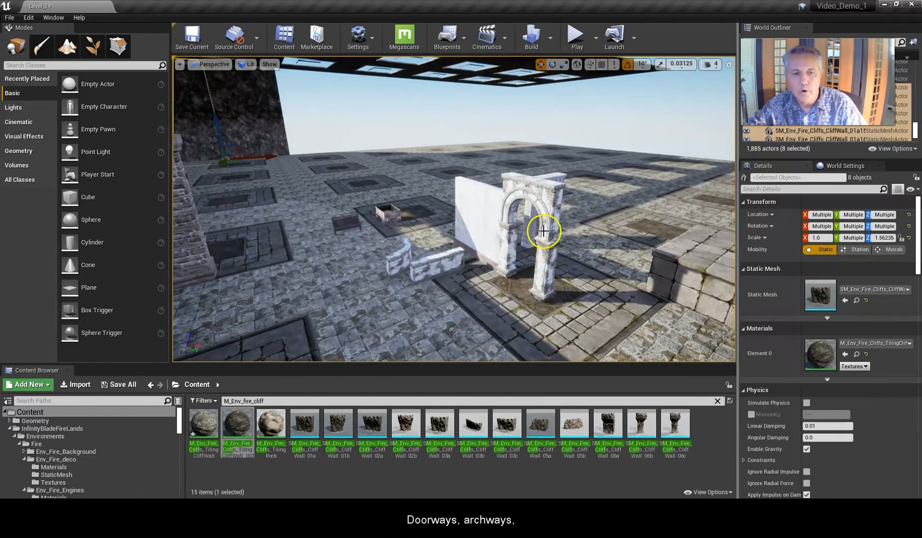
pyautogui.moveTo(542, 230); pyautogui.dragTo(532, 206, button='right')
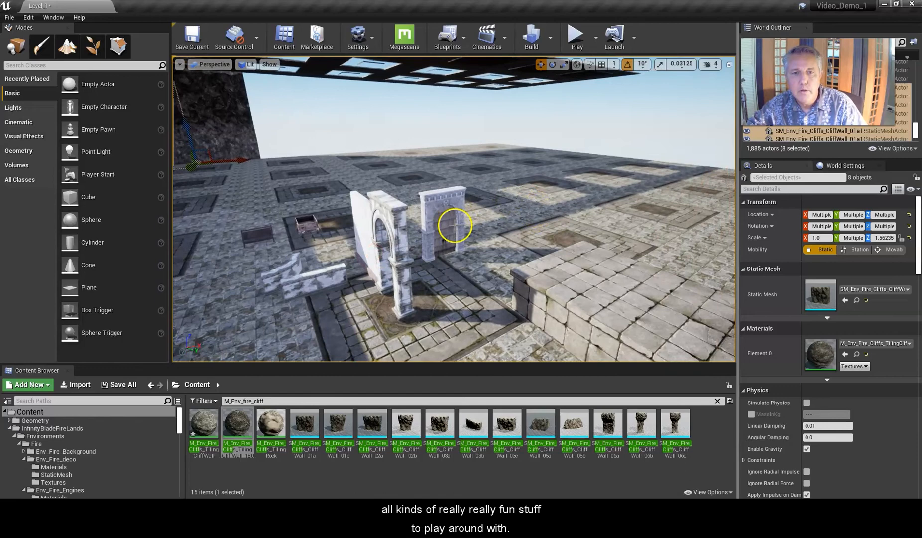
pyautogui.scroll(-3, 379, 233)
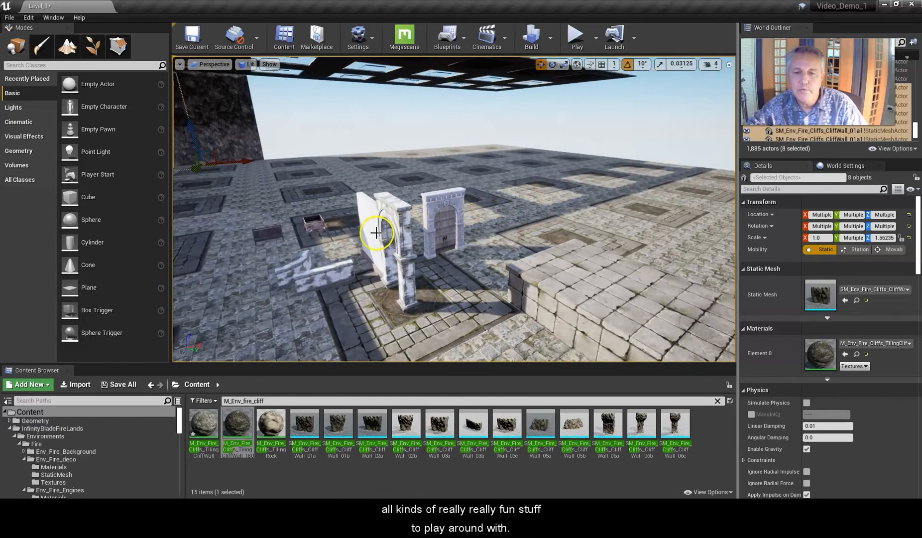
pyautogui.moveTo(361, 233); pyautogui.dragTo(604, 229, button='right')
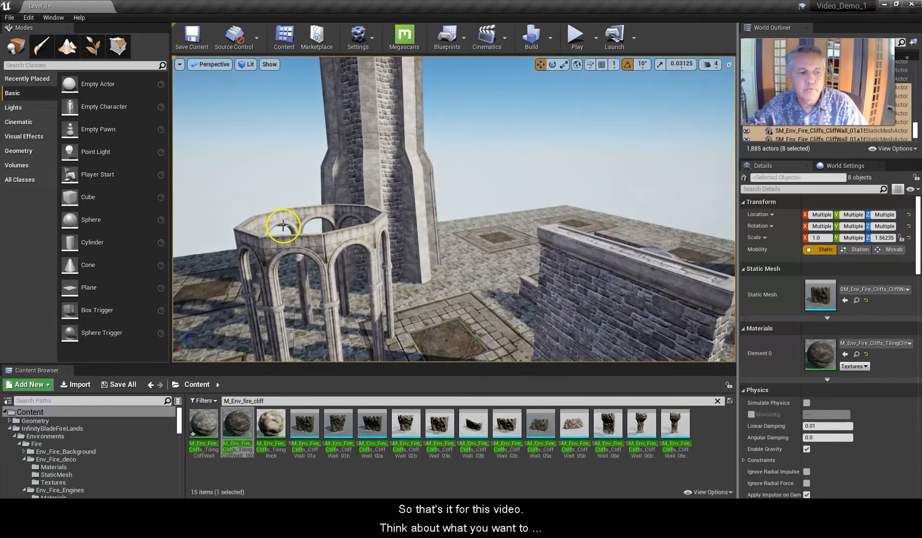